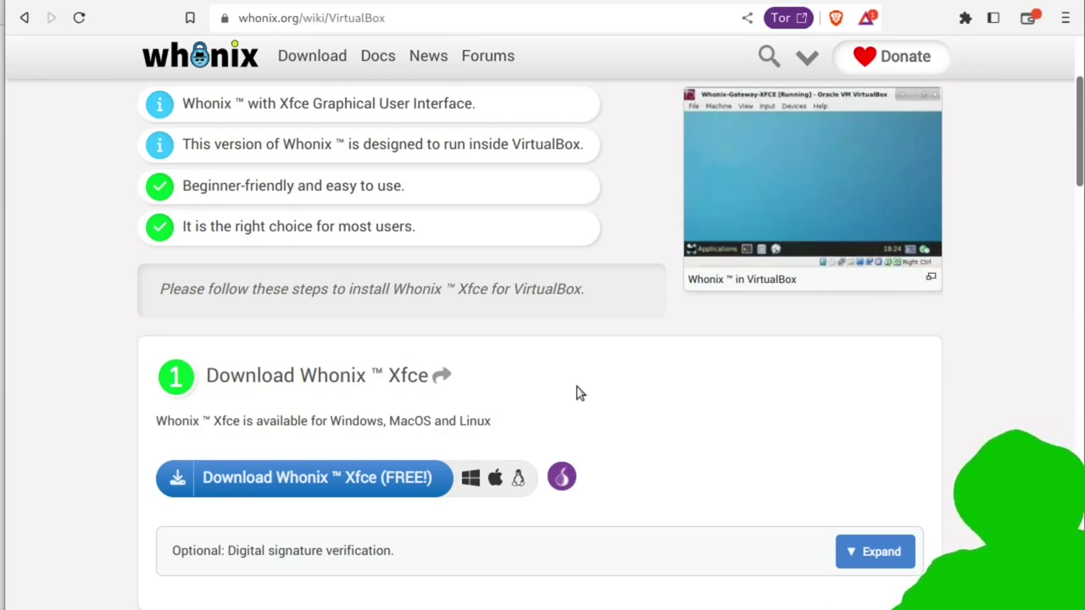
# Open the save dialog for the Whonix Xfce download, and return to the Whonix page without saving another copy
pyautogui.click(235, 482)
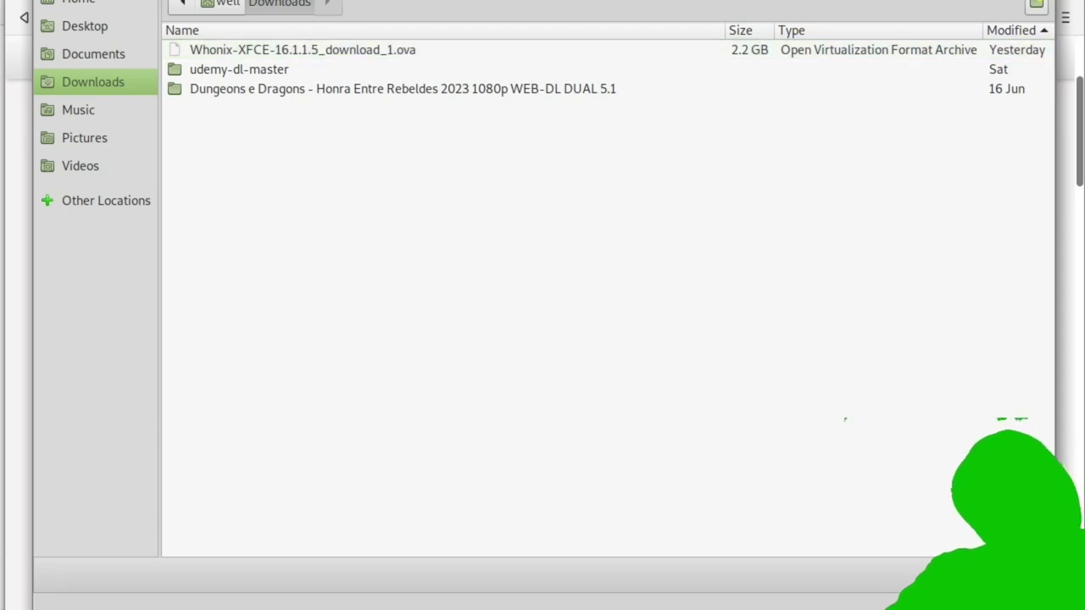
pyautogui.hotkey('alt', 'Tab')
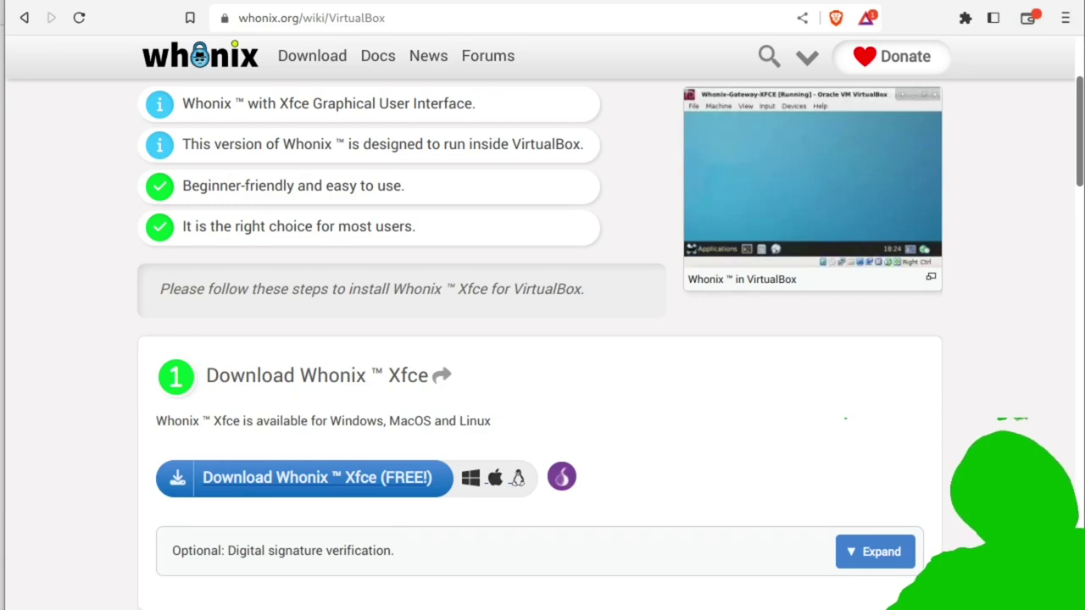
# Switch to VirtualBox Manager and enlarge its window to fill the screen
pyautogui.hotkey('alt', 'Tab')
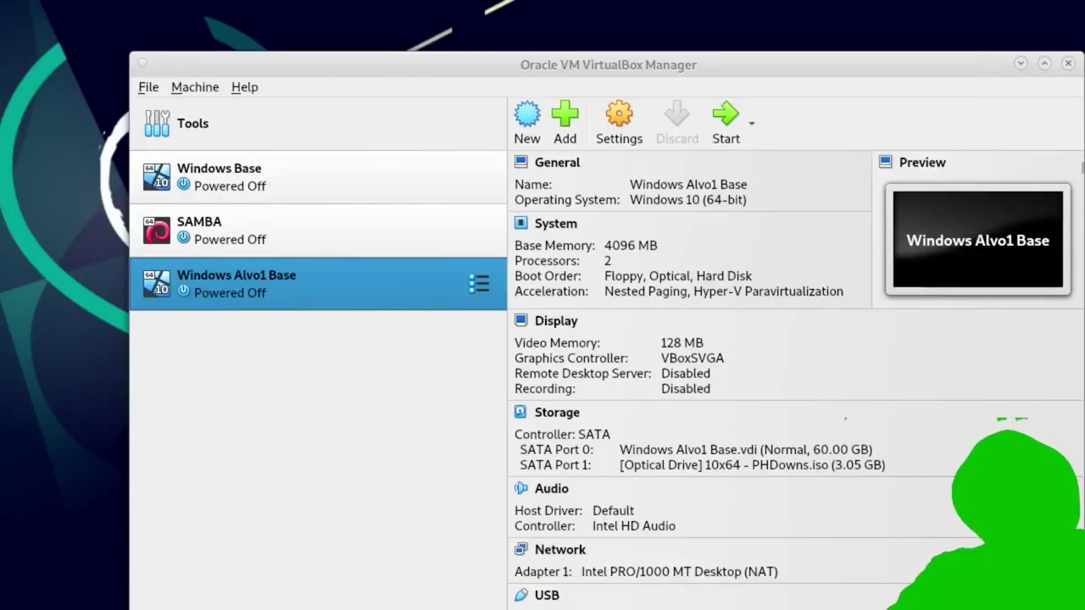
pyautogui.hotkey('alt', 'Tab')
pyautogui.moveTo(119, 60); pyautogui.dragTo(1, 2)
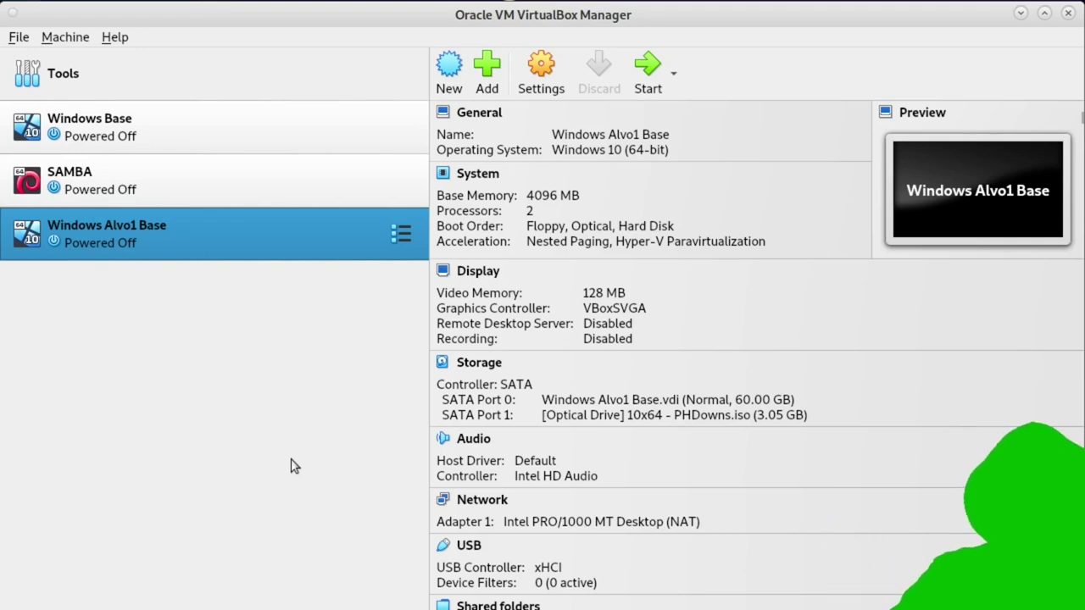
# Start an appliance import from the local file system using Whonix-XFCE-16.1.1.5_download_1.ova in the Downloads folder
pyautogui.click(26, 41)
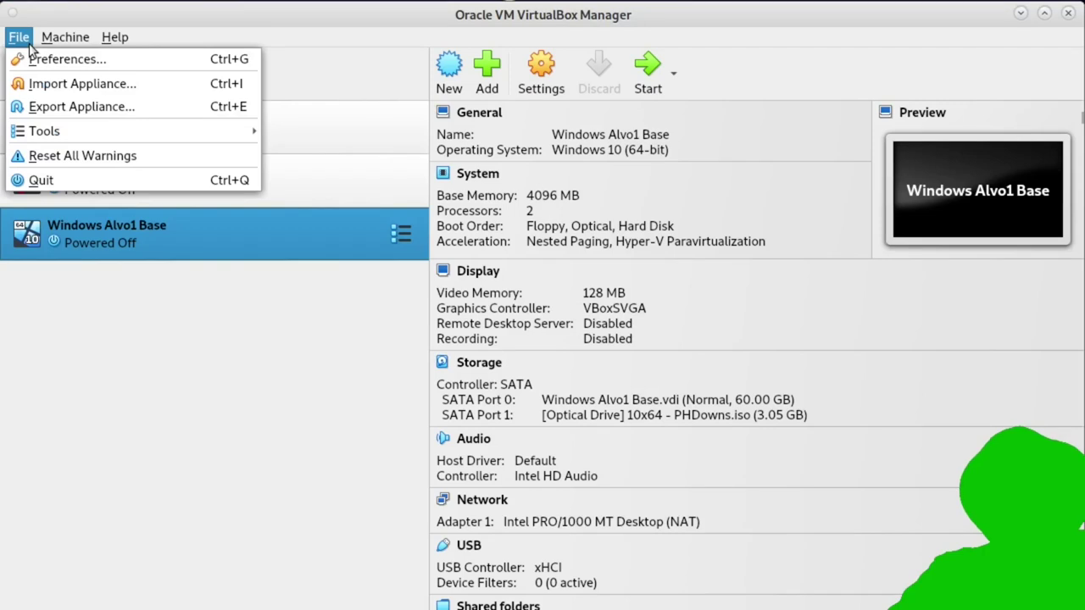
pyautogui.click(36, 86)
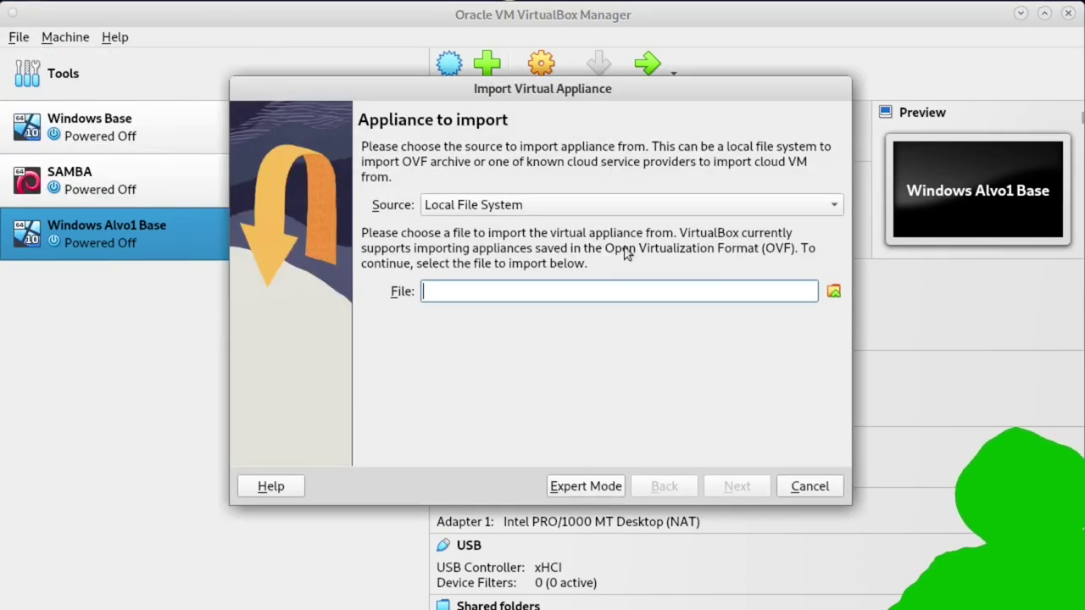
pyautogui.click(833, 292)
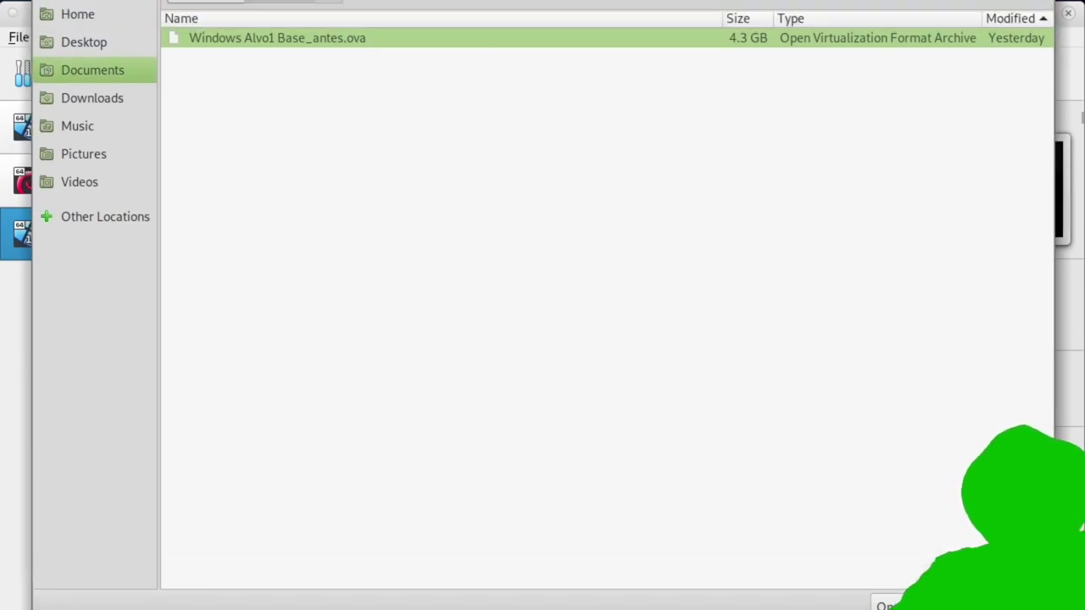
pyautogui.click(95, 95)
pyautogui.click(235, 78)
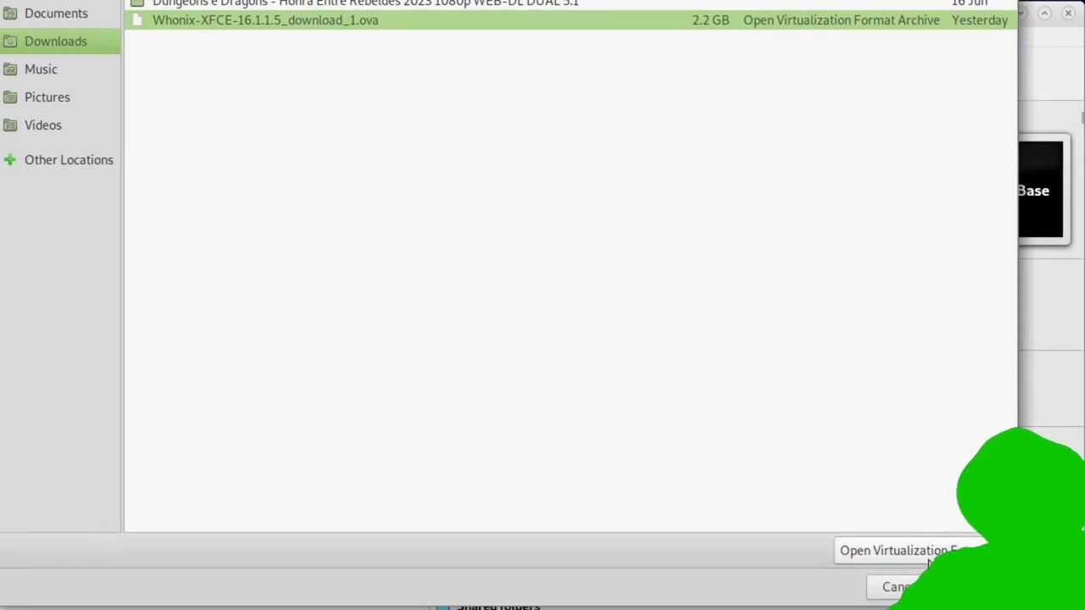
pyautogui.press('Return')
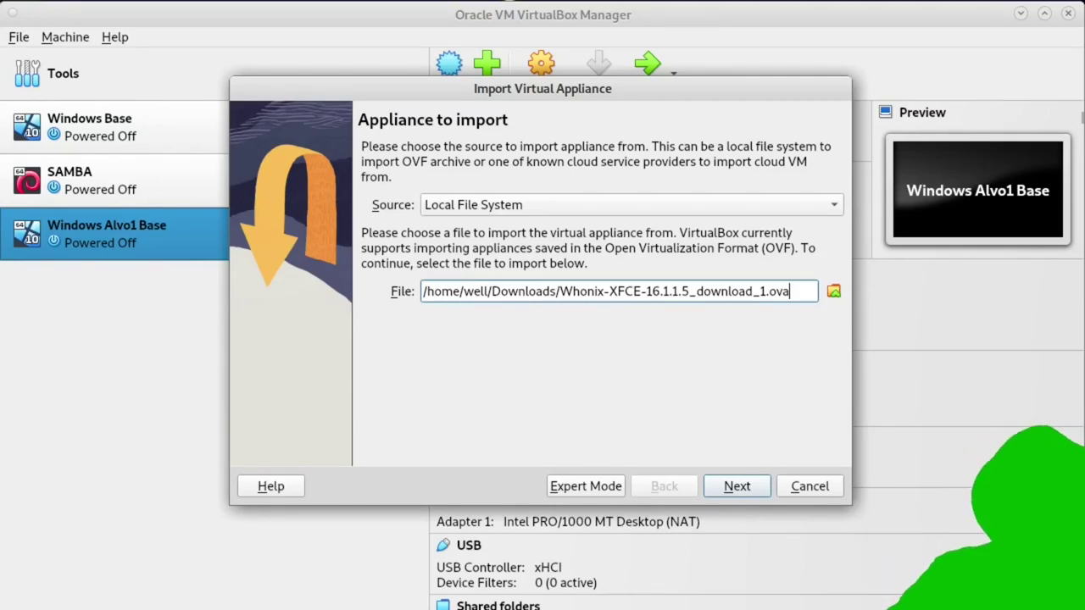
# Continue to the appliance settings and review the suggested configuration of both Whonix virtual systems
pyautogui.click(751, 488)
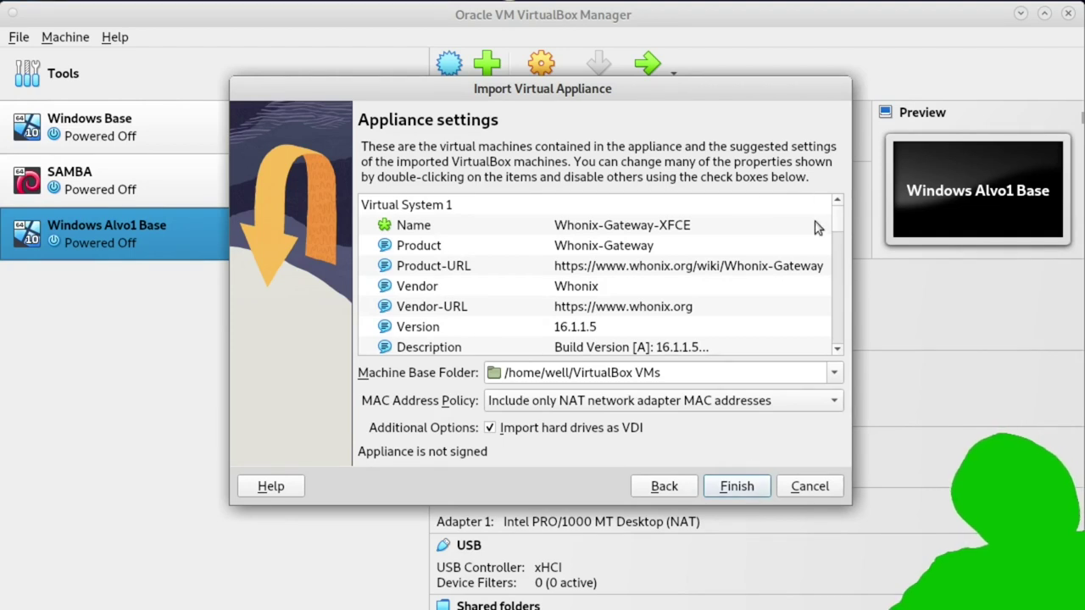
pyautogui.scroll(-1, 839, 239)
pyautogui.scroll(-12, 837, 242)
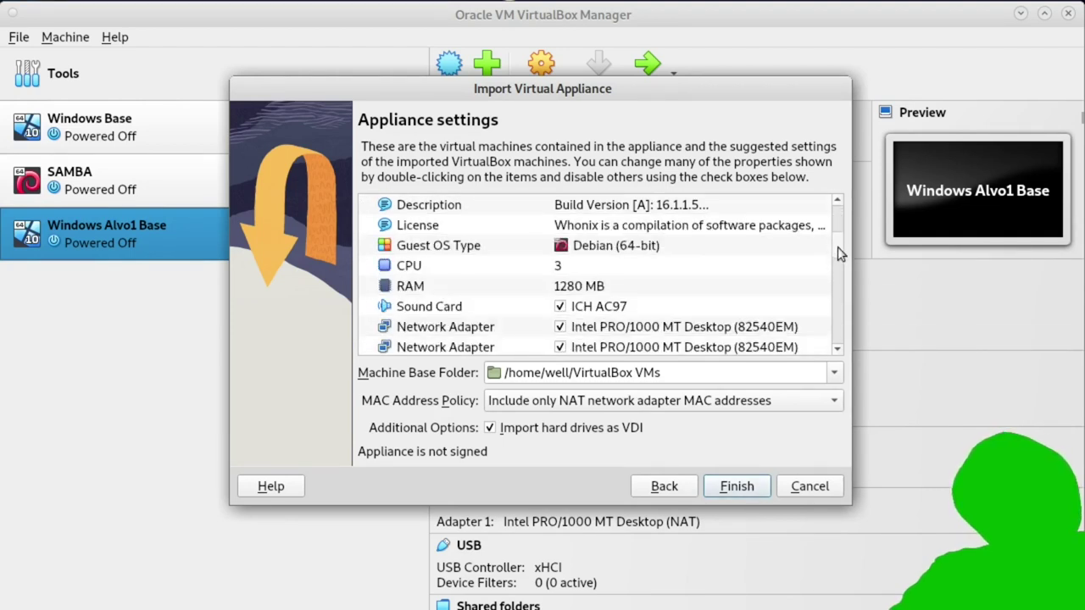
pyautogui.scroll(-17, 831, 280)
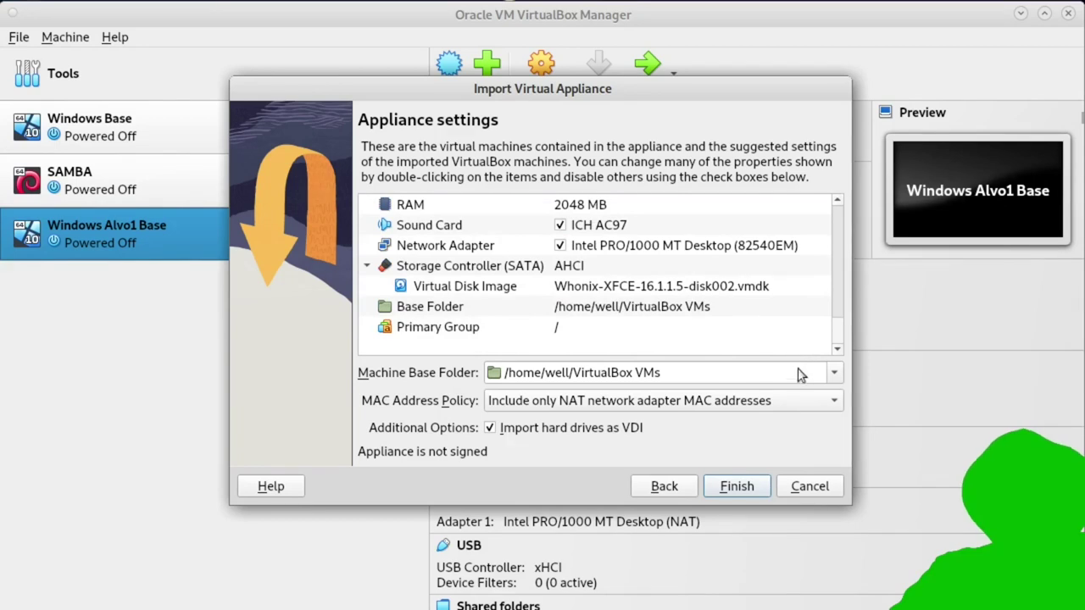
pyautogui.scroll(20, 825, 226)
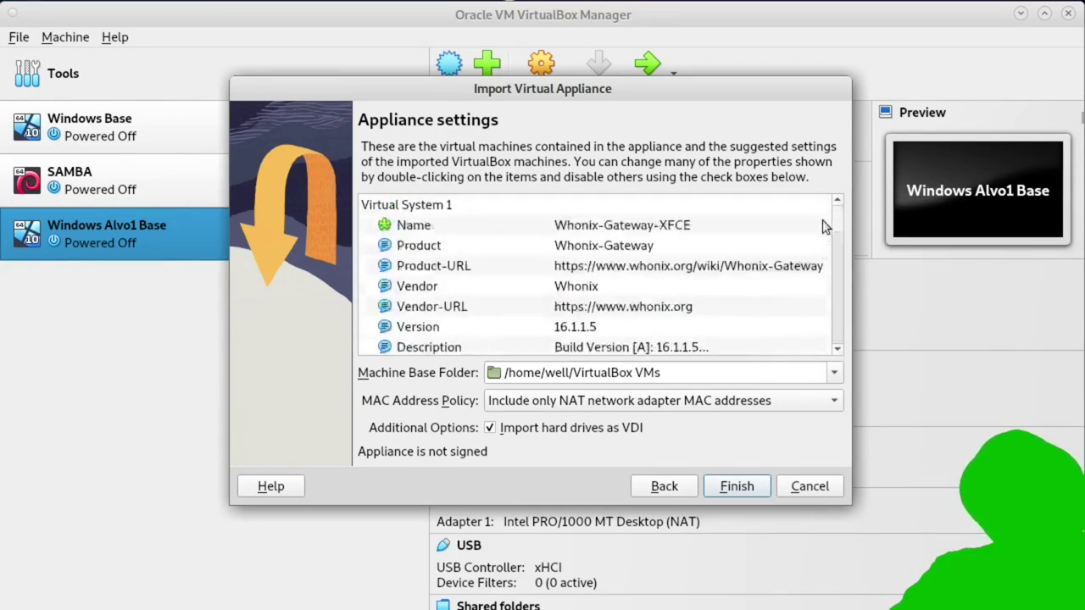
# Import the appliance with its default settings, agreeing to the Whonix-Gateway-XFCE and Whonix-Workstation-XFCE license agreements
pyautogui.click(737, 488)
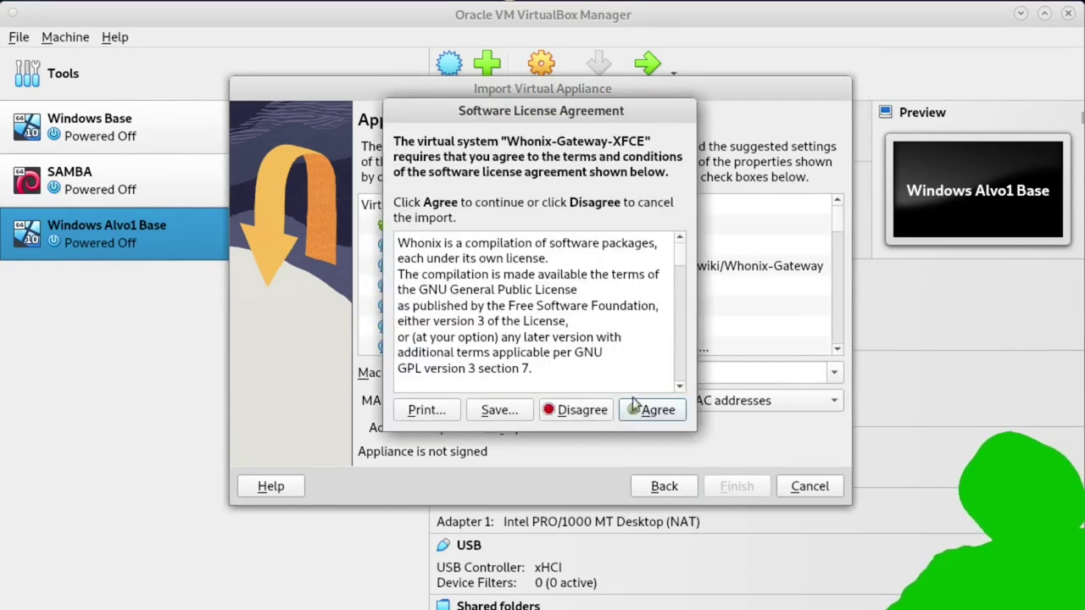
pyautogui.scroll(-3, 558, 332)
pyautogui.scroll(-4, 636, 365)
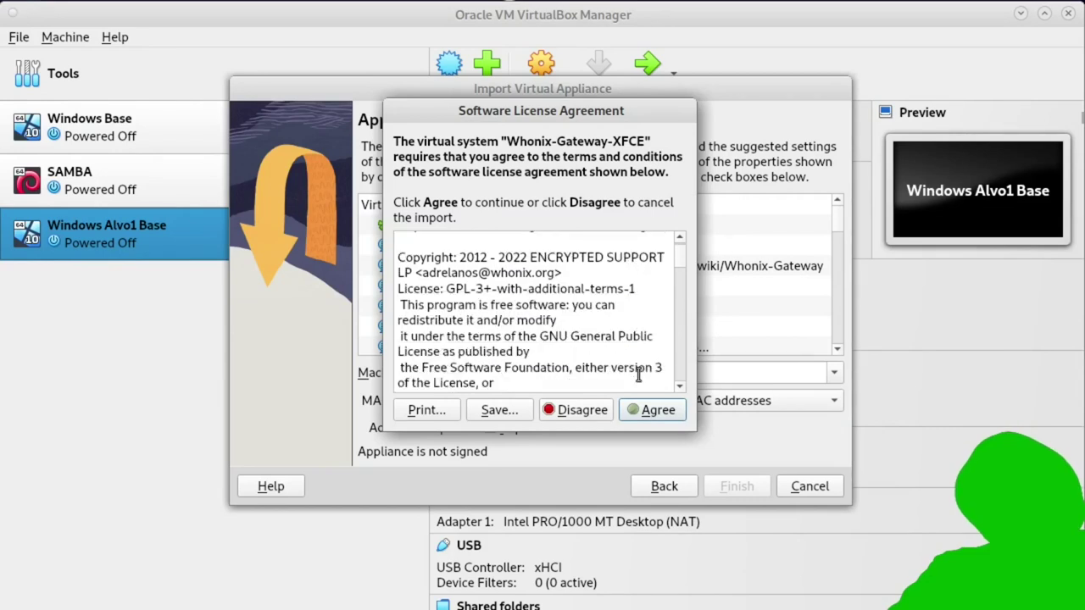
pyautogui.click(649, 414)
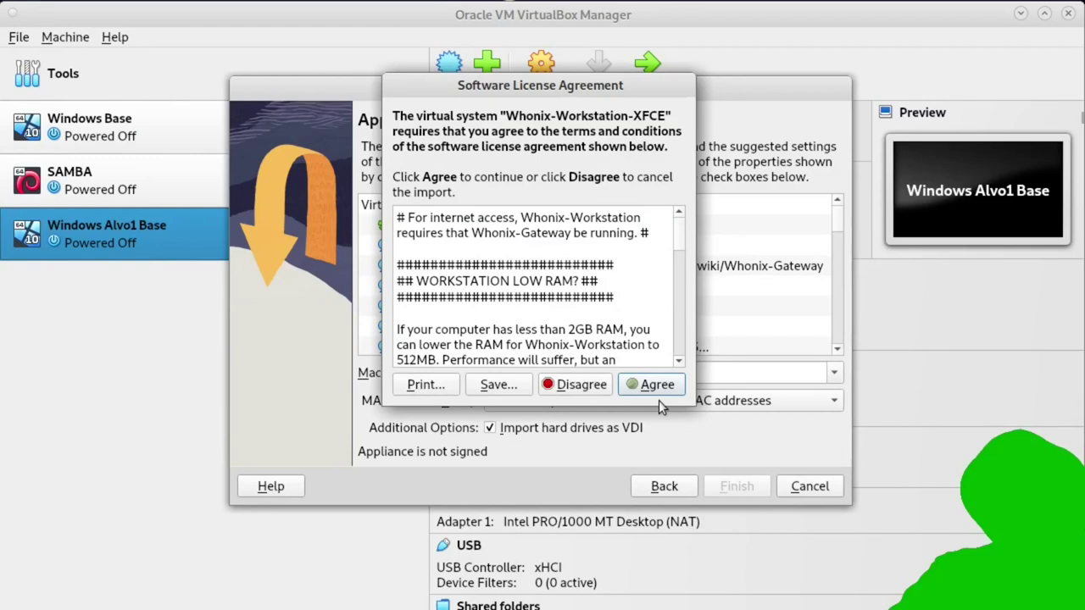
pyautogui.click(661, 390)
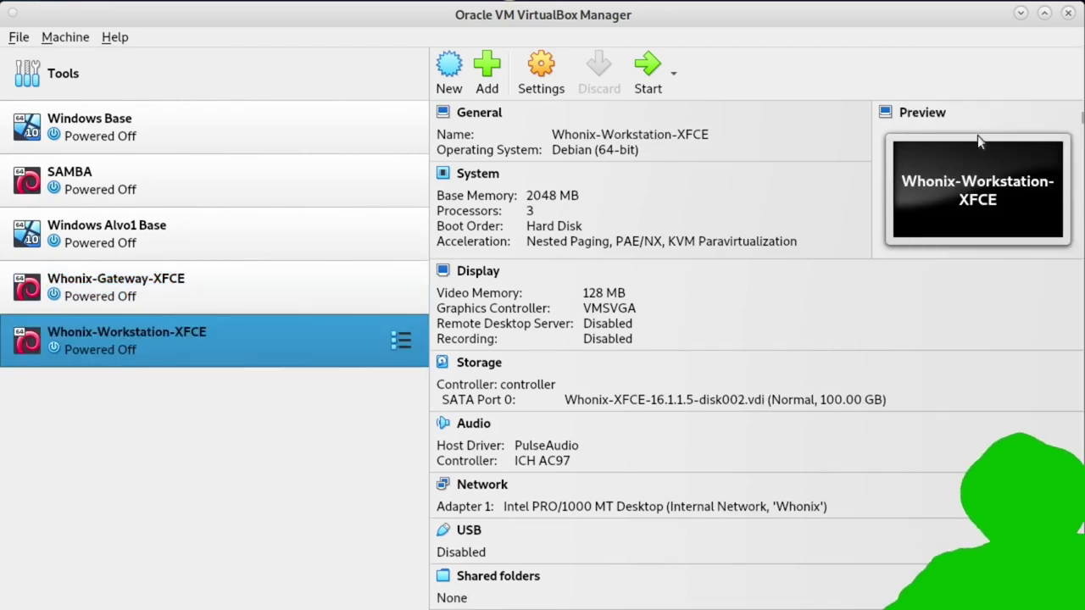
# Inspect the details of the two imported Whonix machines together, and leave only Whonix-Gateway-XFCE selected
pyautogui.click(184, 292)
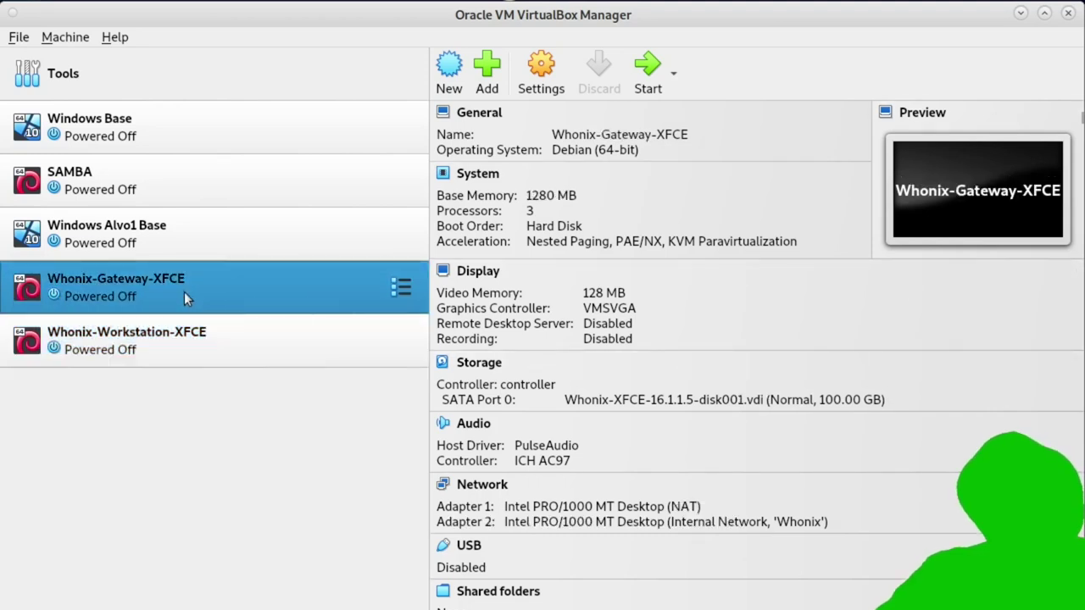
pyautogui.keyDown('ctrl'); pyautogui.click(190, 338); pyautogui.keyUp('ctrl')
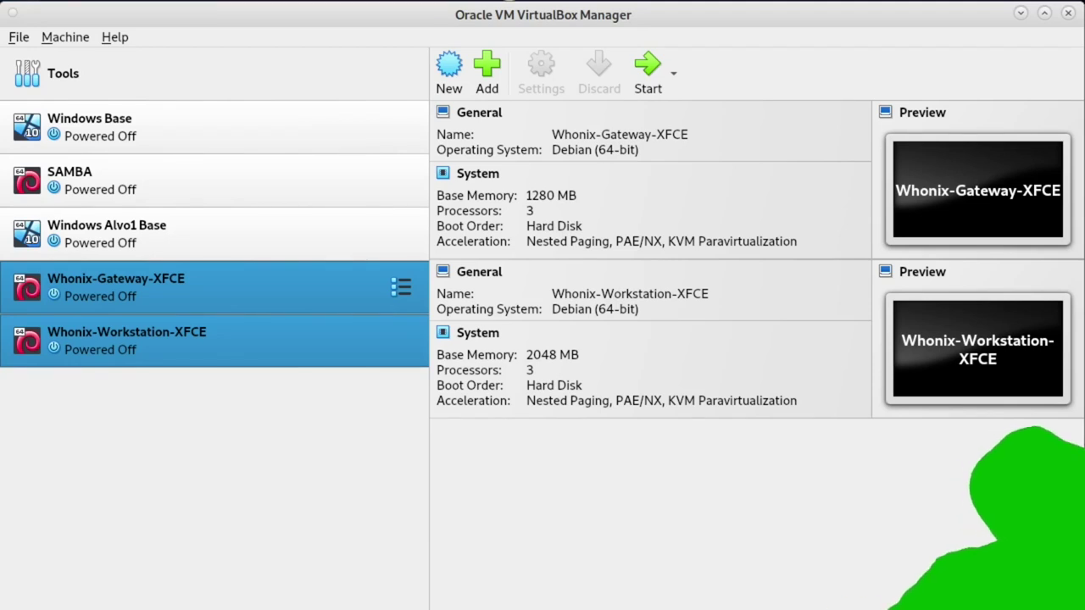
pyautogui.click(177, 280)
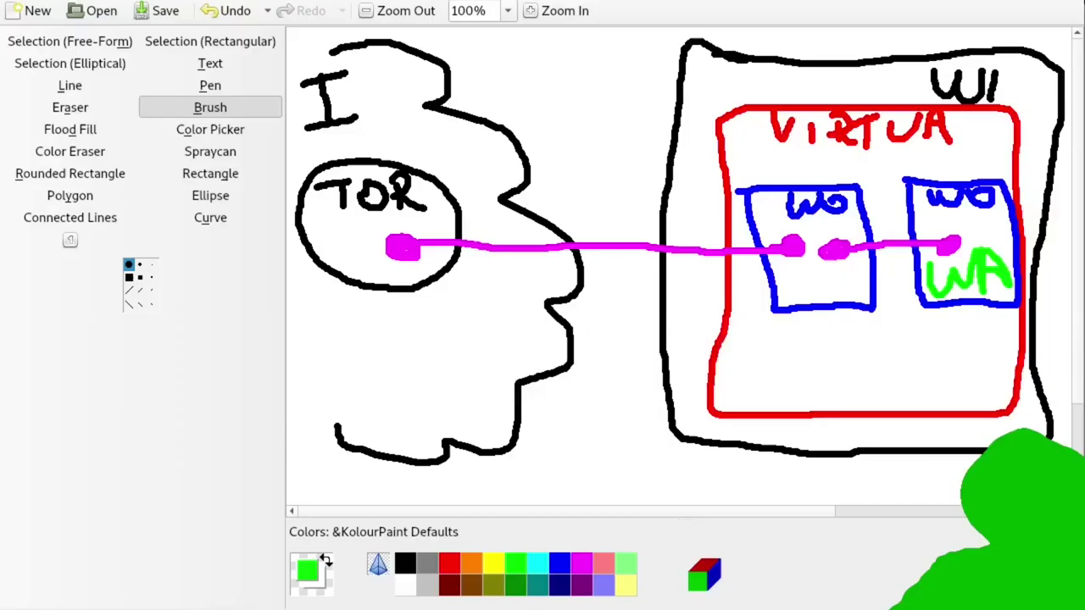
# Switch to KolourPaint and write GA in green with the brush inside the blue WO box nearest the Tor cloud
pyautogui.moveTo(819, 274)
pyautogui.mouseDown()
pyautogui.moveTo(805, 314)
pyautogui.moveTo(789, 292)
pyautogui.moveTo(816, 285)
pyautogui.moveTo(844, 321)
pyautogui.moveTo(835, 295)
pyautogui.mouseUp()
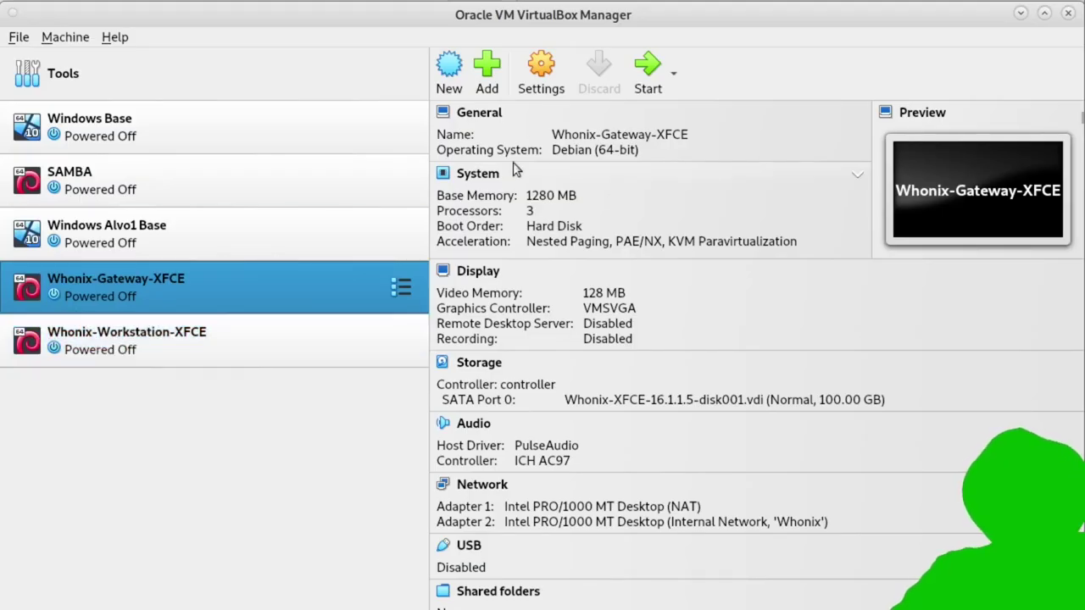
# Switch back to VirtualBox Manager, start the Whonix-Gateway-XFCE virtual machine and show its window
pyautogui.click(651, 75)
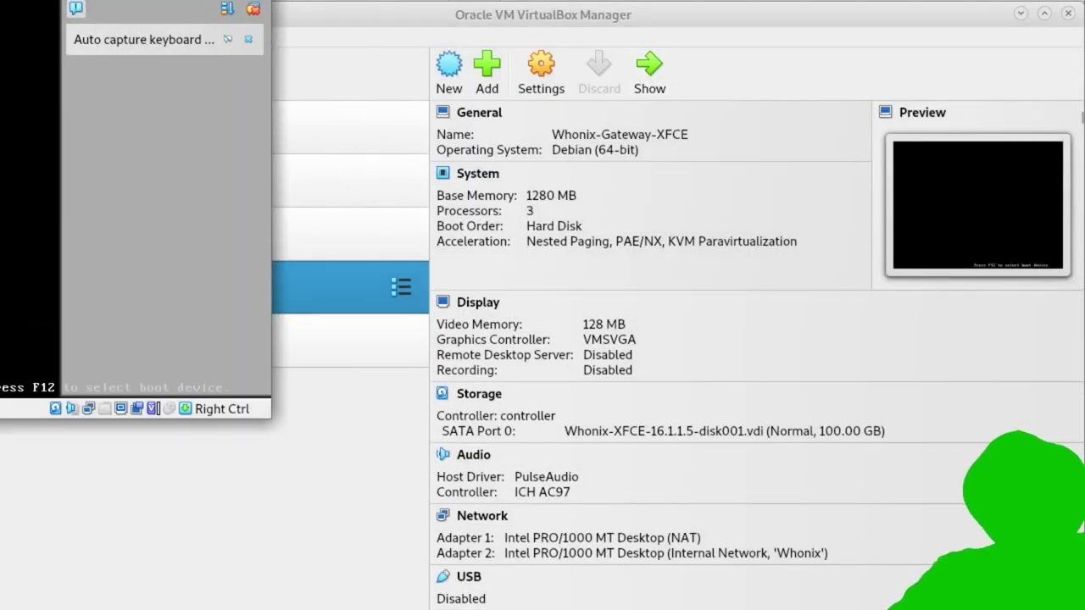
pyautogui.click(650, 74)
pyautogui.click(666, 97)
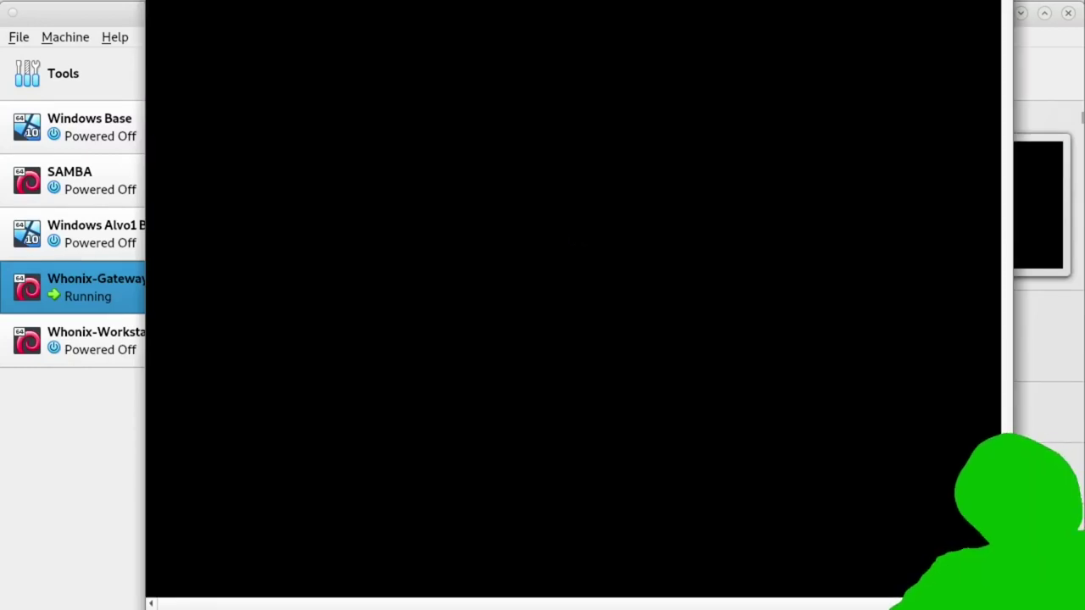
# Turn on Scaled Mode for the gateway machine and enlarge its window to nearly fill the screen
pyautogui.hotkey('alt', 'v')
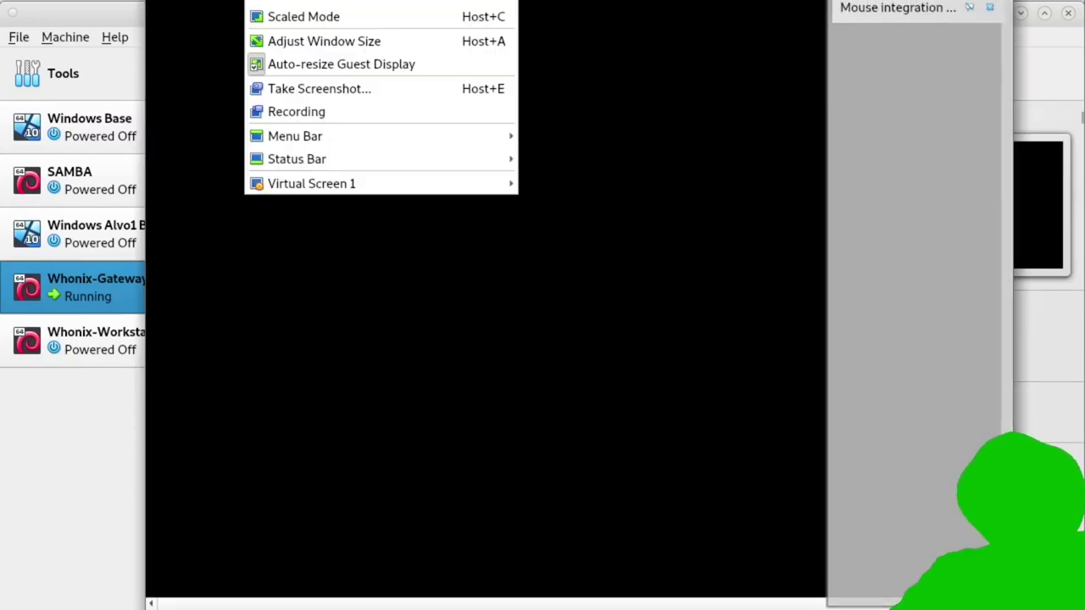
pyautogui.click(300, 17)
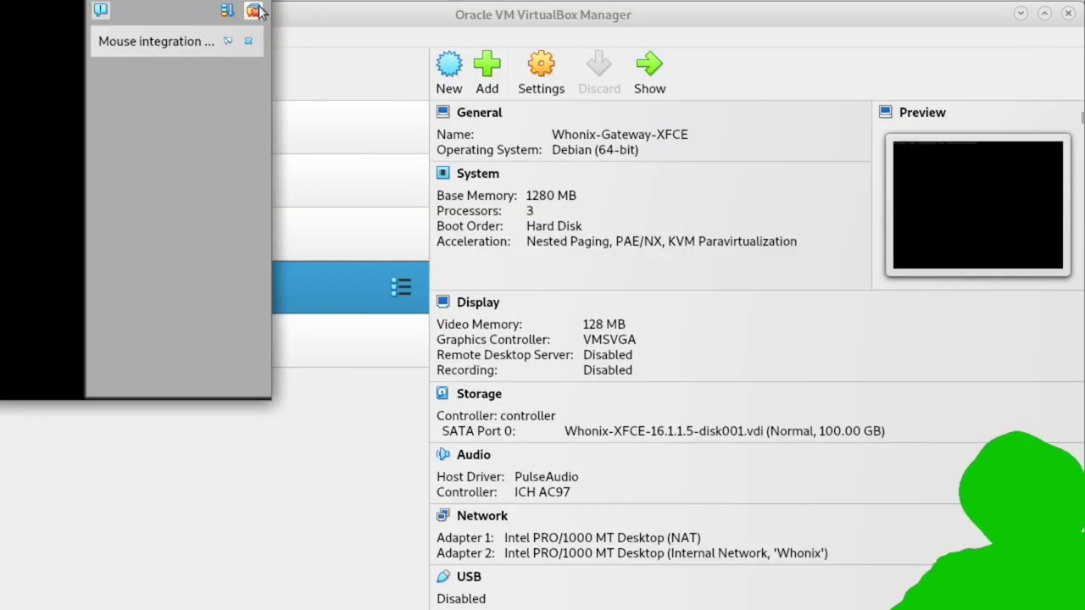
pyautogui.click(258, 10)
pyautogui.moveTo(68, 6); pyautogui.dragTo(355, 7)
pyautogui.moveTo(551, 408); pyautogui.dragTo(1073, 609)
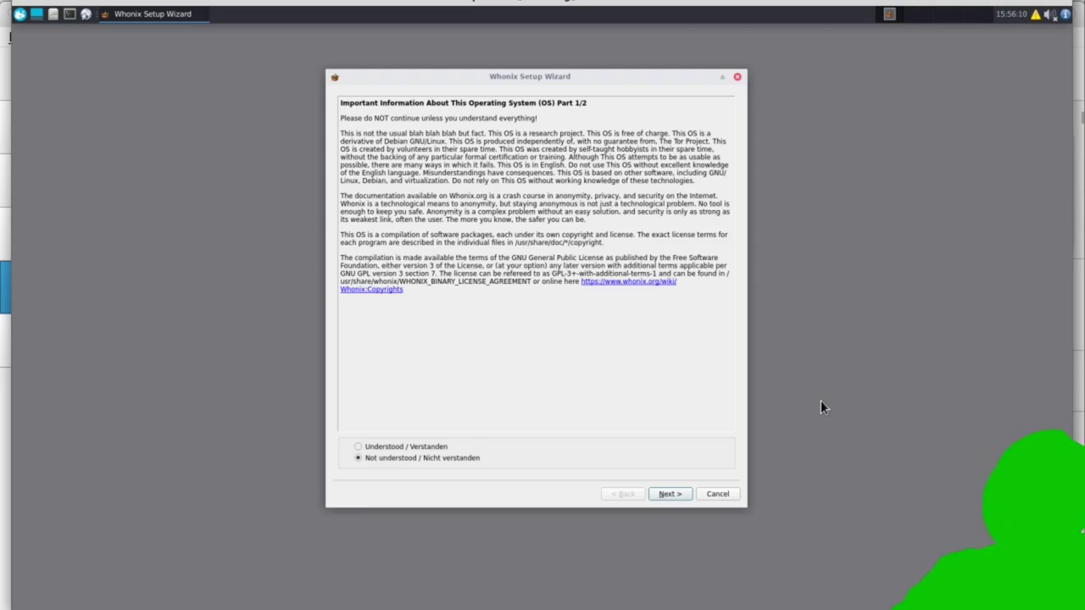
# Complete the Whonix Setup Wizard, marking both important-information pages as Understood
pyautogui.click(361, 446)
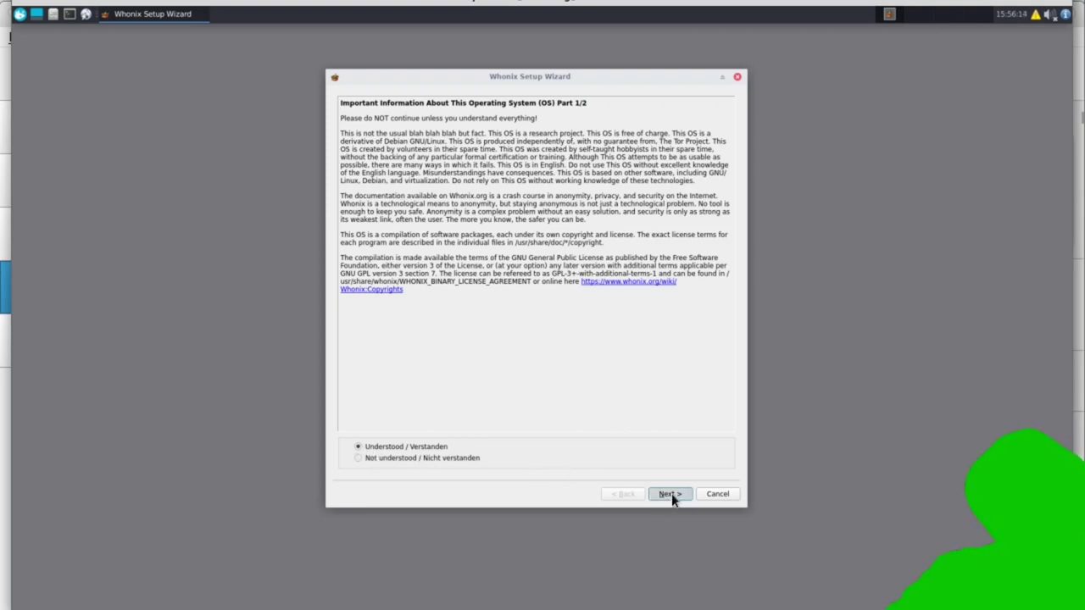
pyautogui.click(672, 493)
pyautogui.click(393, 447)
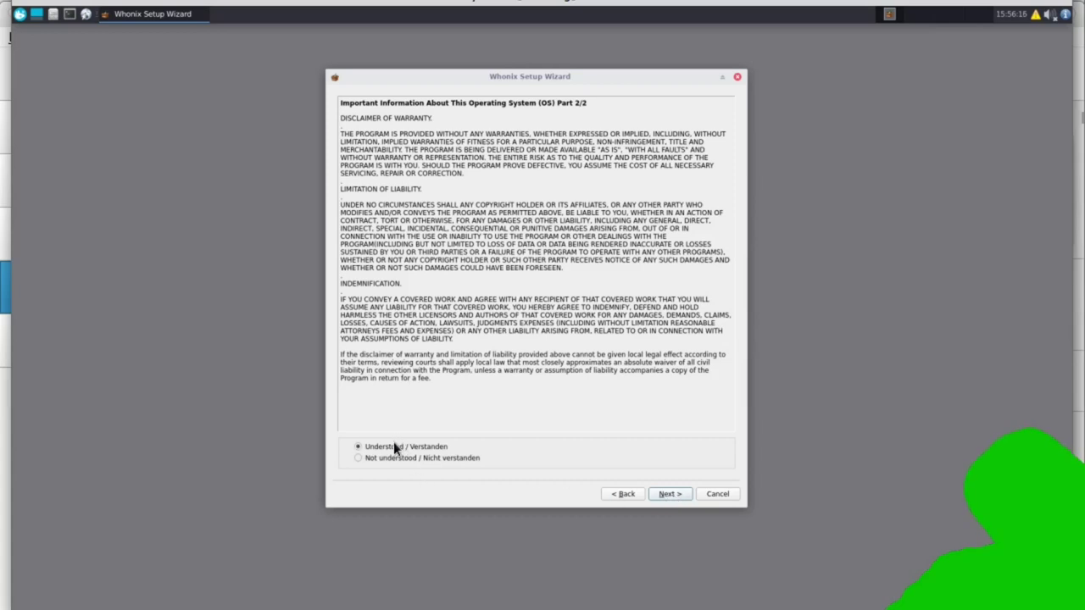
pyautogui.click(670, 493)
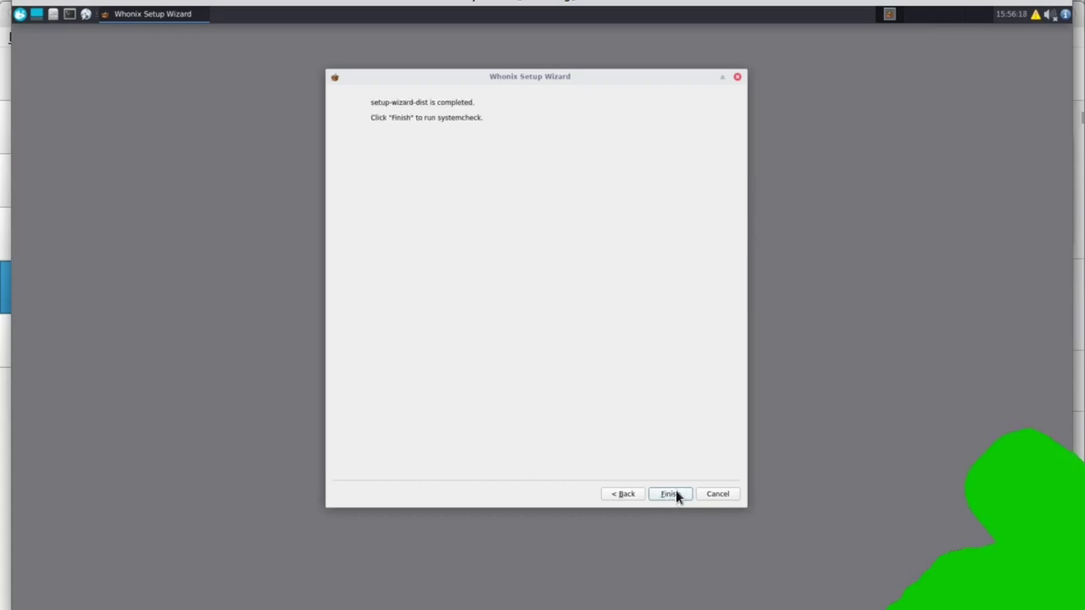
pyautogui.click(668, 500)
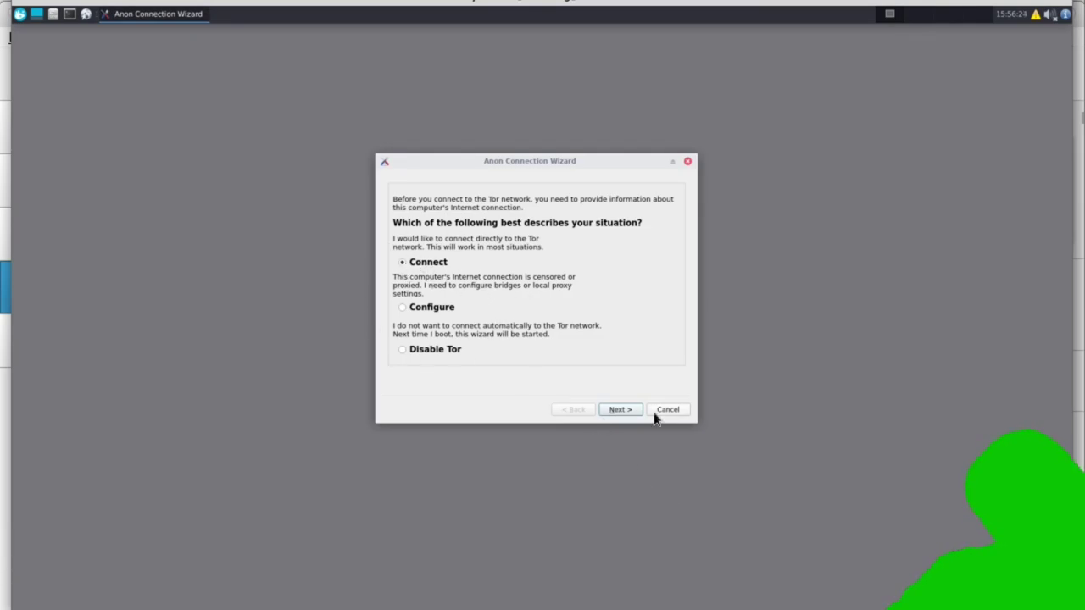
# Complete the Anon Connection Wizard with the direct Connect option, using no bridges or proxy for Tor
pyautogui.click(619, 410)
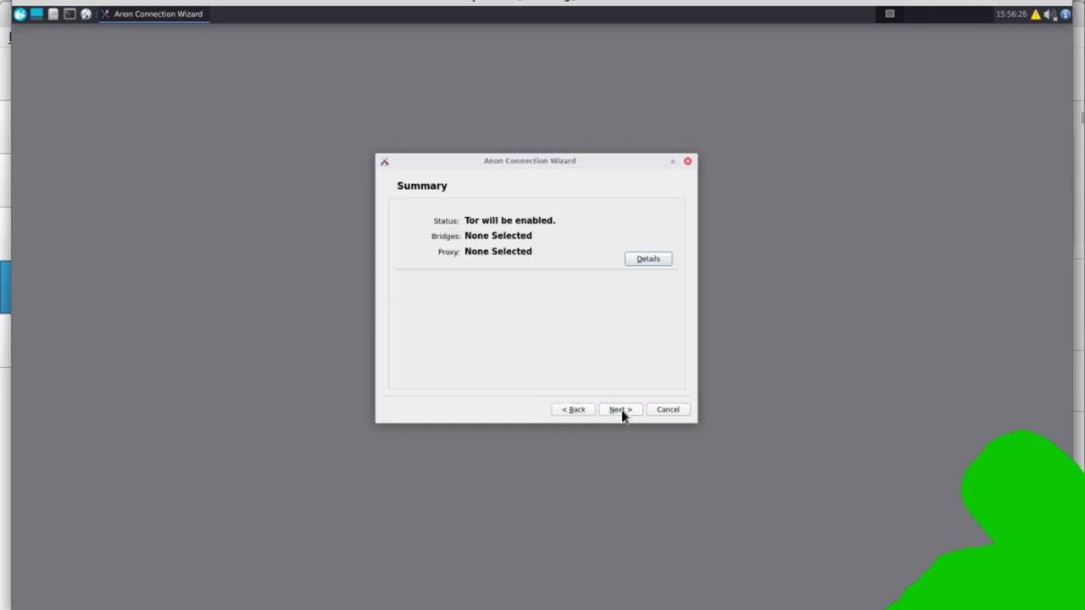
pyautogui.click(621, 409)
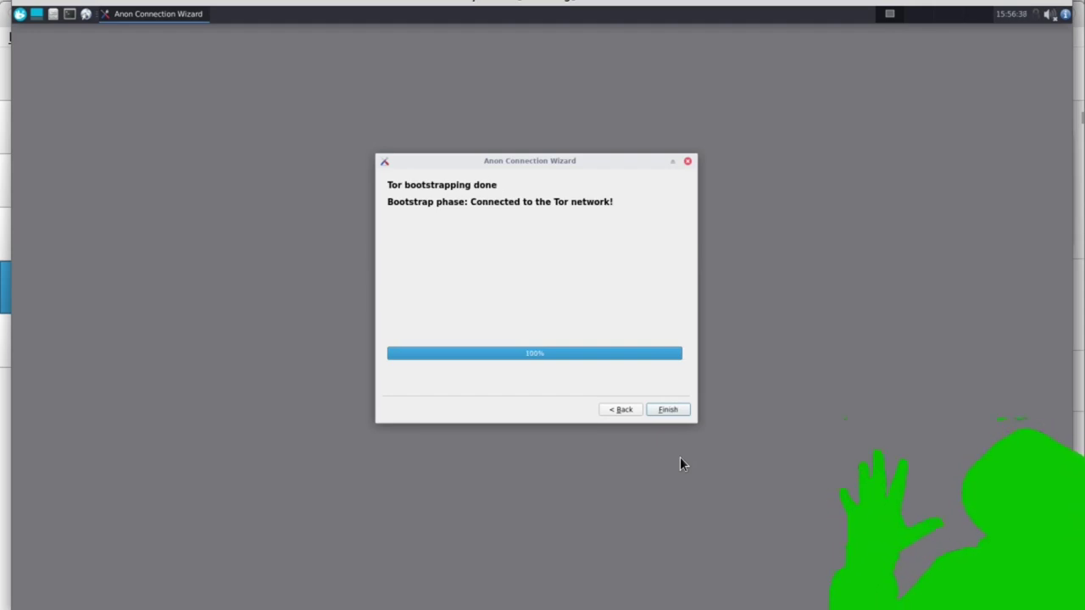
pyautogui.click(680, 414)
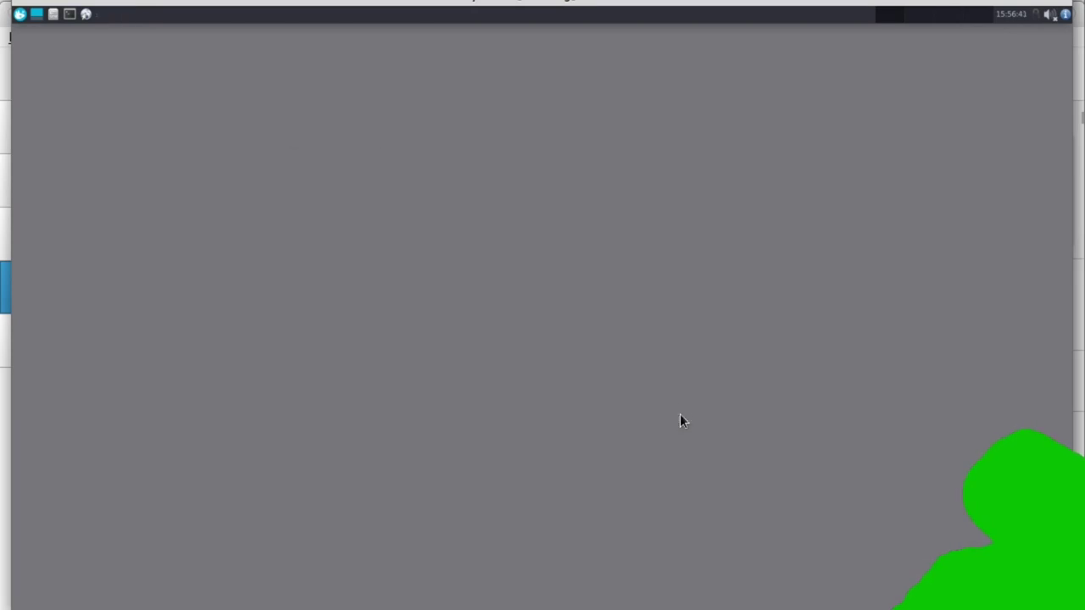
# Switch to KolourPaint to view the diagram of the gateway, workstation and Tor connection
pyautogui.rightClick(367, 128)
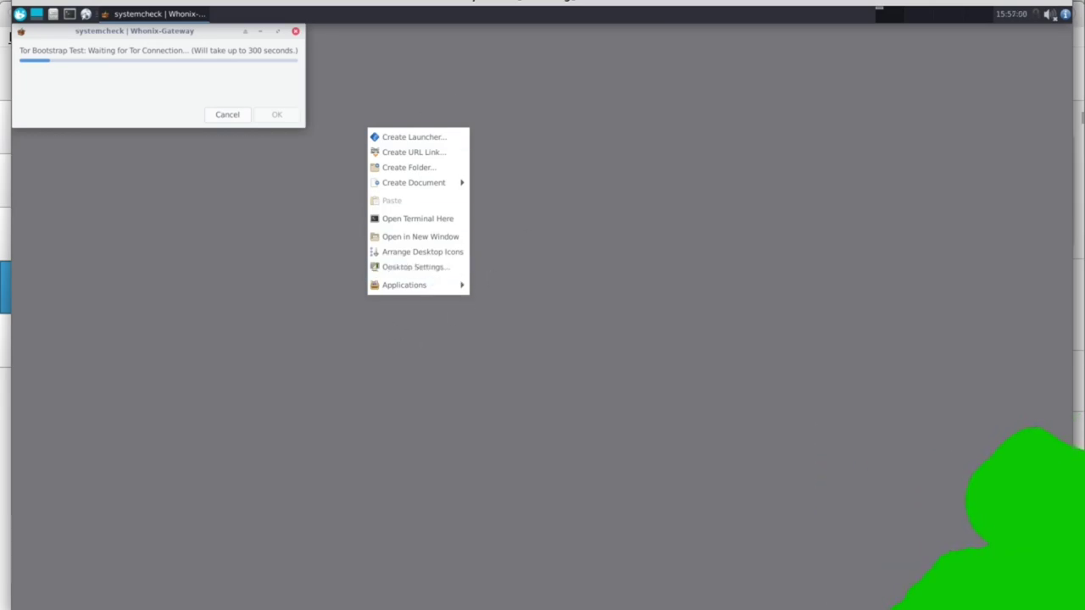
pyautogui.hotkey('alt', 'Tab')
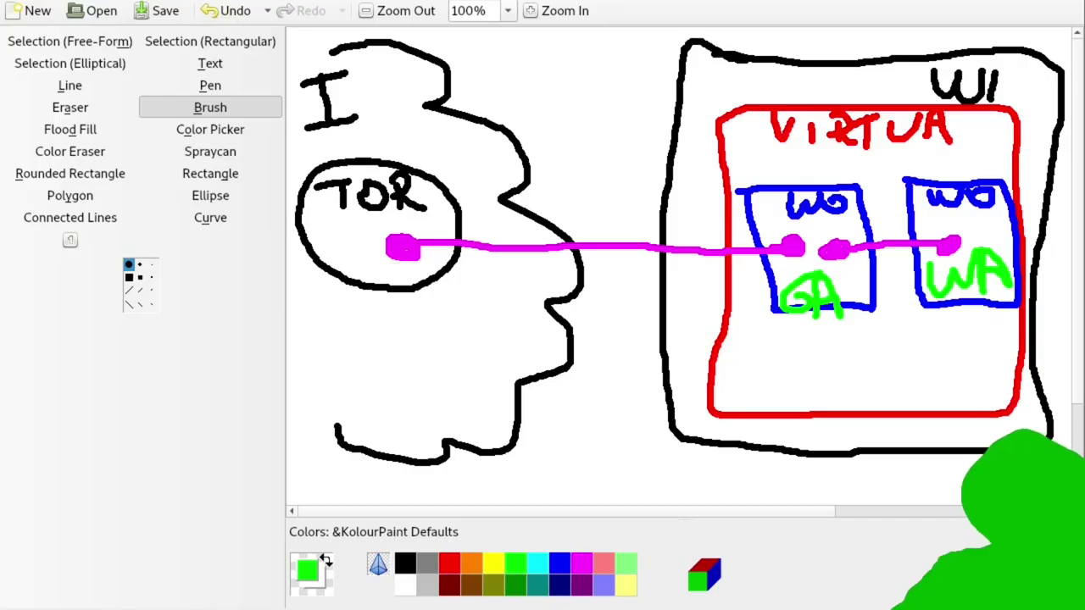
# Return from KolourPaint to the Whonix-Gateway machine and close its systemcheck report
pyautogui.moveTo(368, 0); pyautogui.dragTo(373, 145)
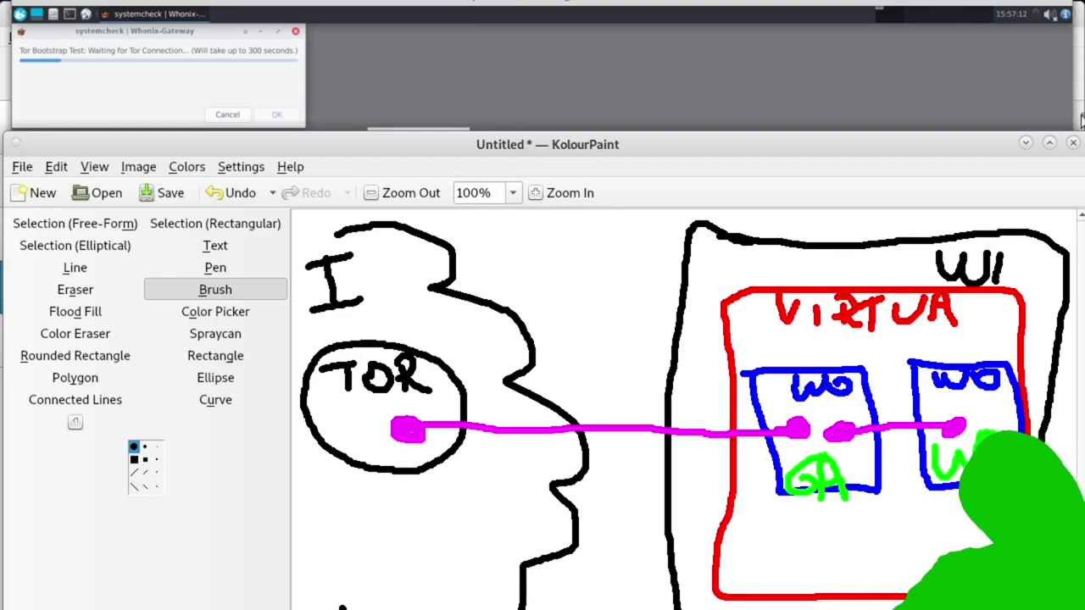
pyautogui.moveTo(869, 150); pyautogui.dragTo(857, 14)
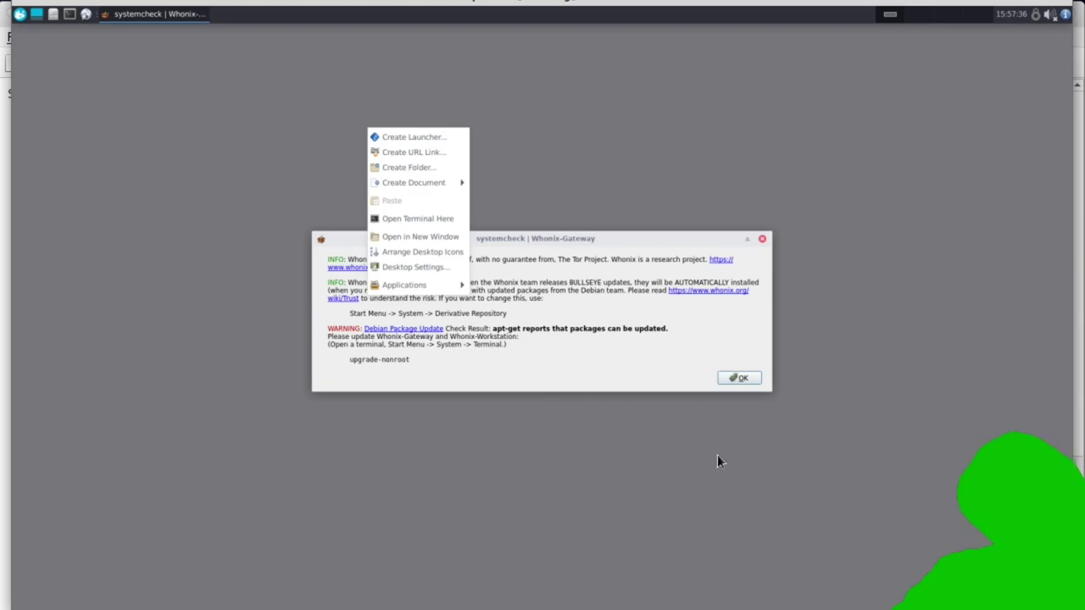
pyautogui.click(734, 387)
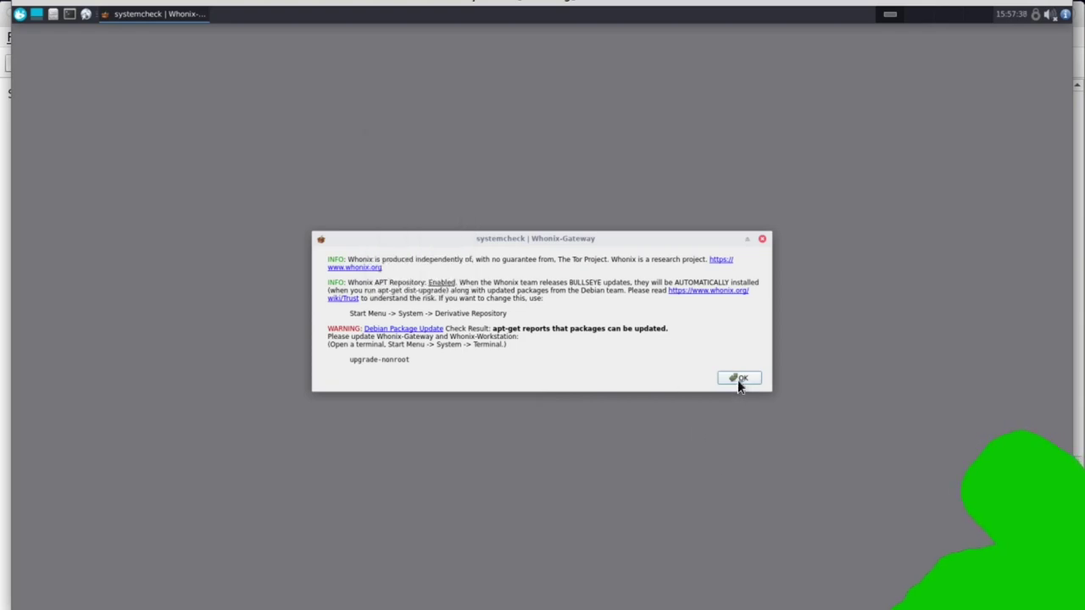
pyautogui.click(738, 380)
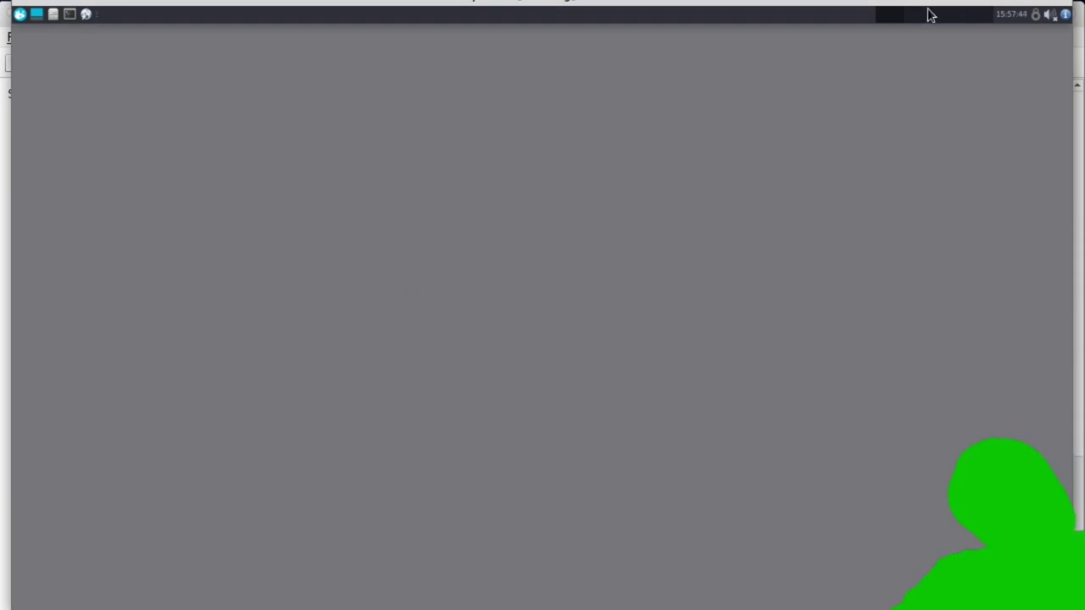
# Find the Display settings on the gateway by searching the applications for "disp" and open them
pyautogui.click(20, 14)
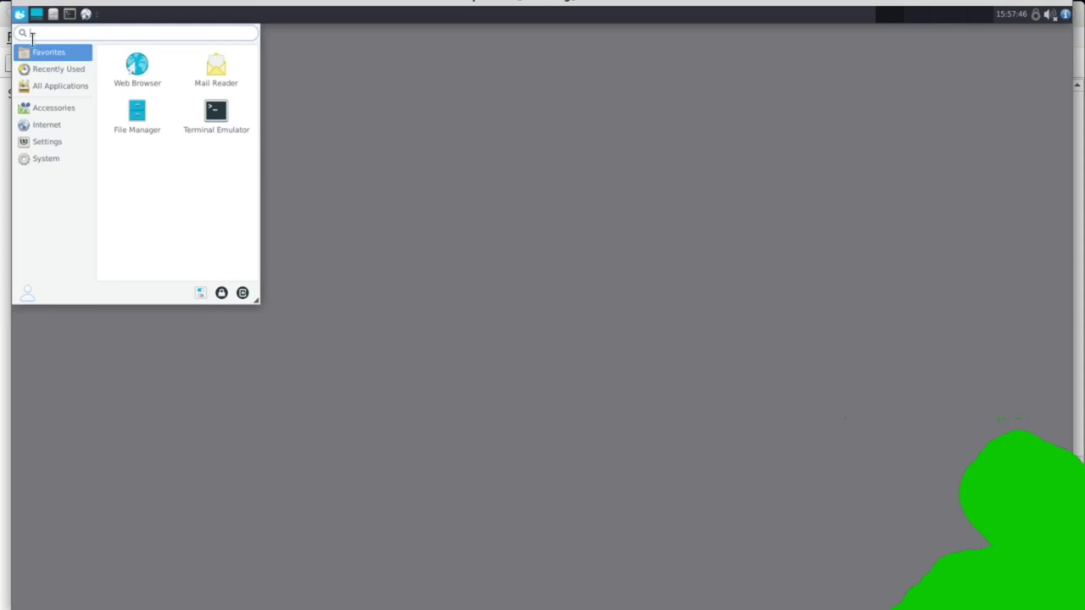
pyautogui.click(56, 84)
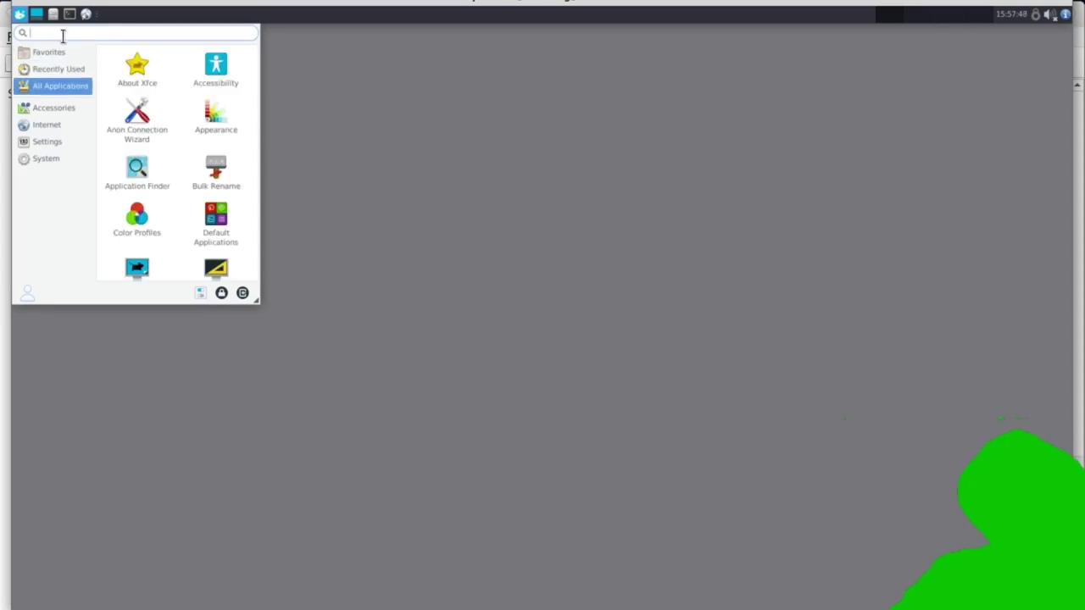
pyautogui.write('diso')
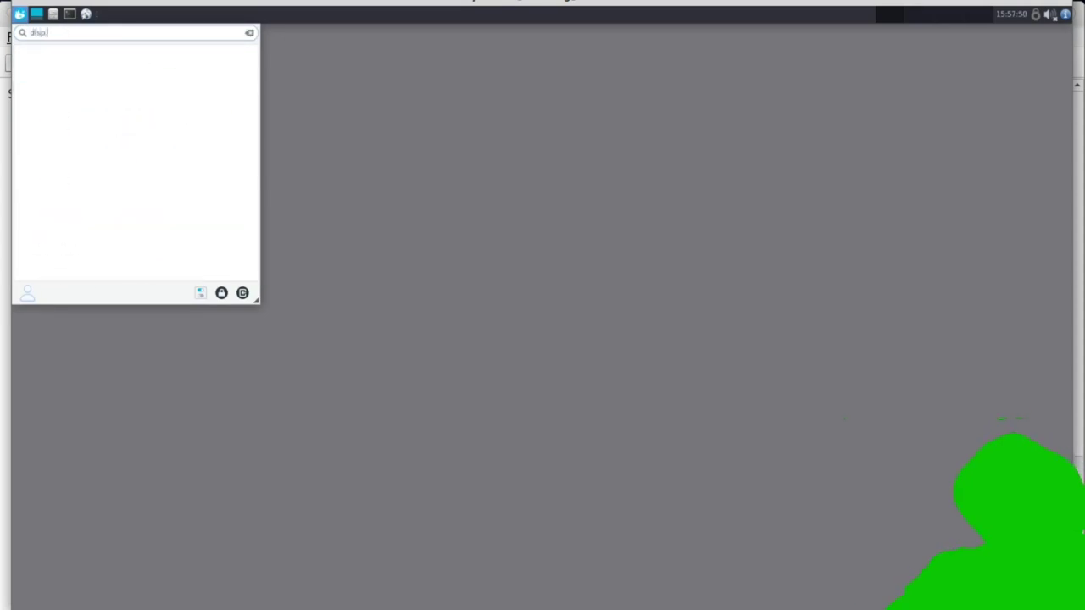
pyautogui.press('BackSpace')
pyautogui.click(46, 77)
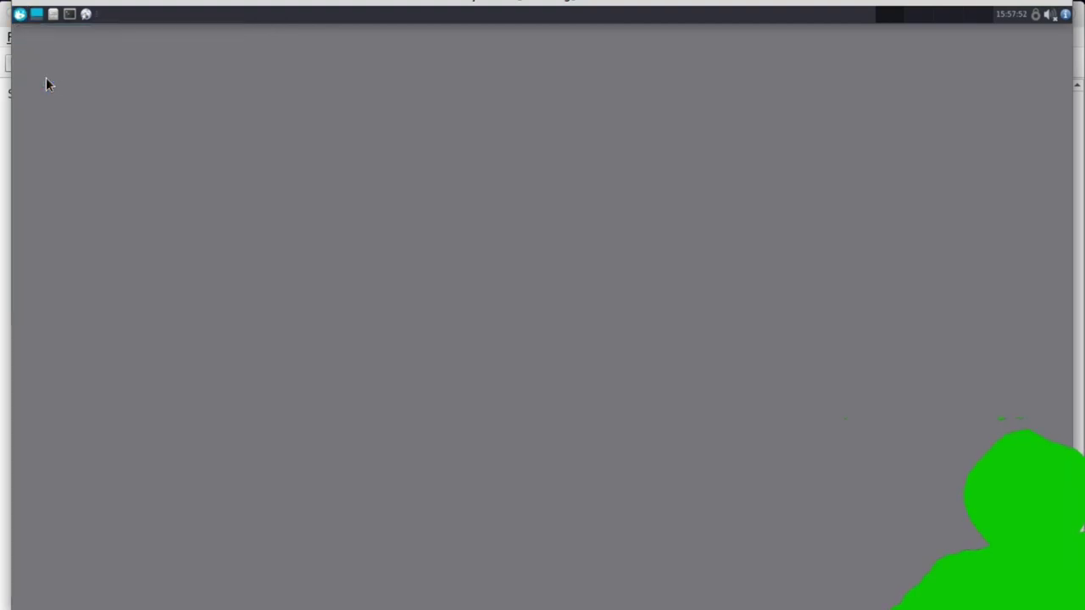
pyautogui.click(704, 273)
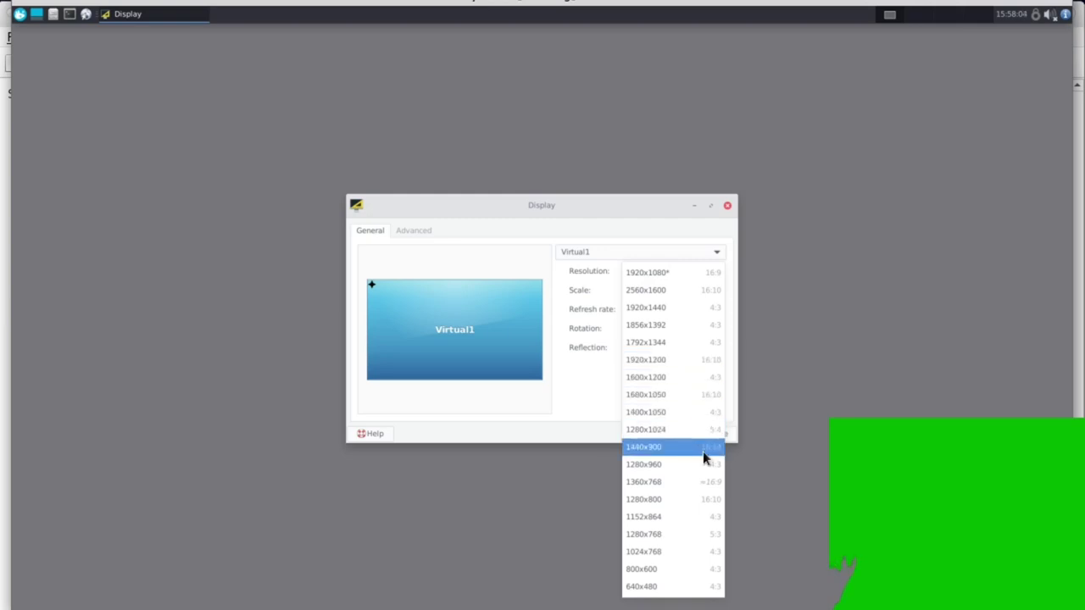
pyautogui.click(695, 499)
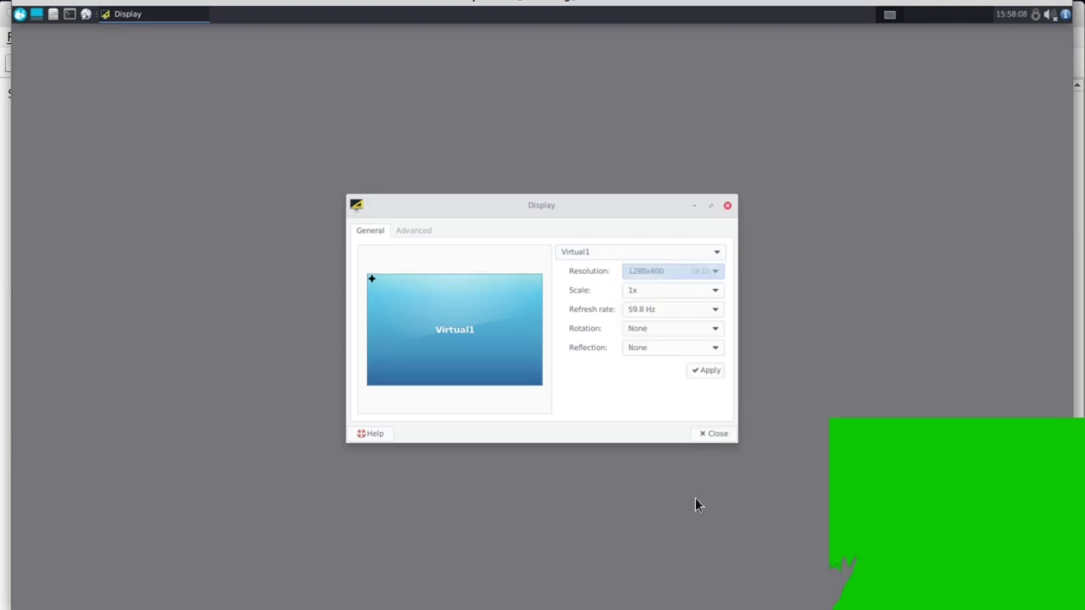
pyautogui.click(708, 374)
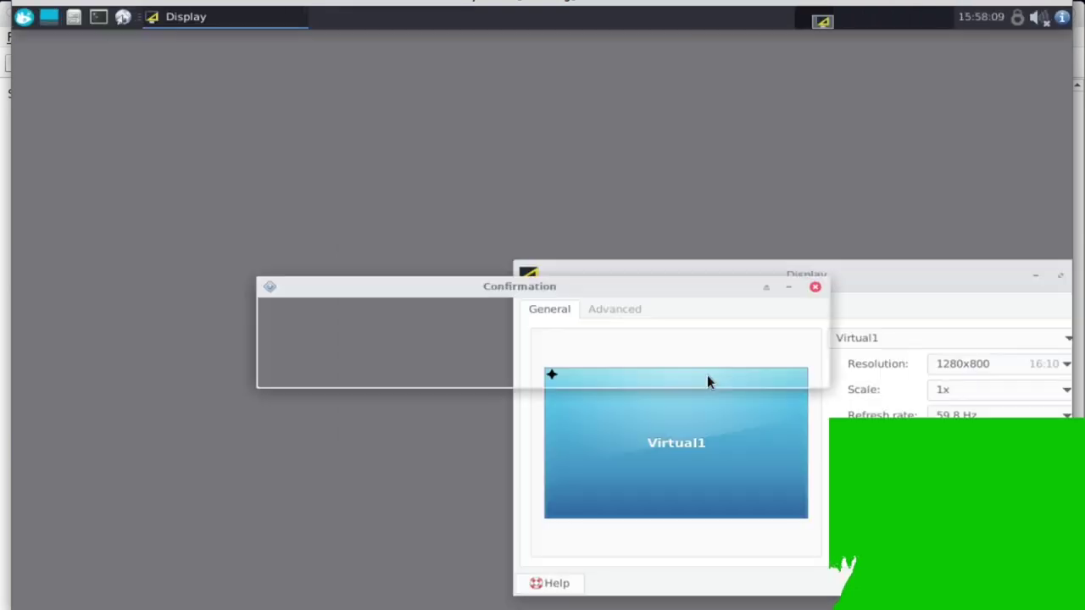
pyautogui.click(808, 288)
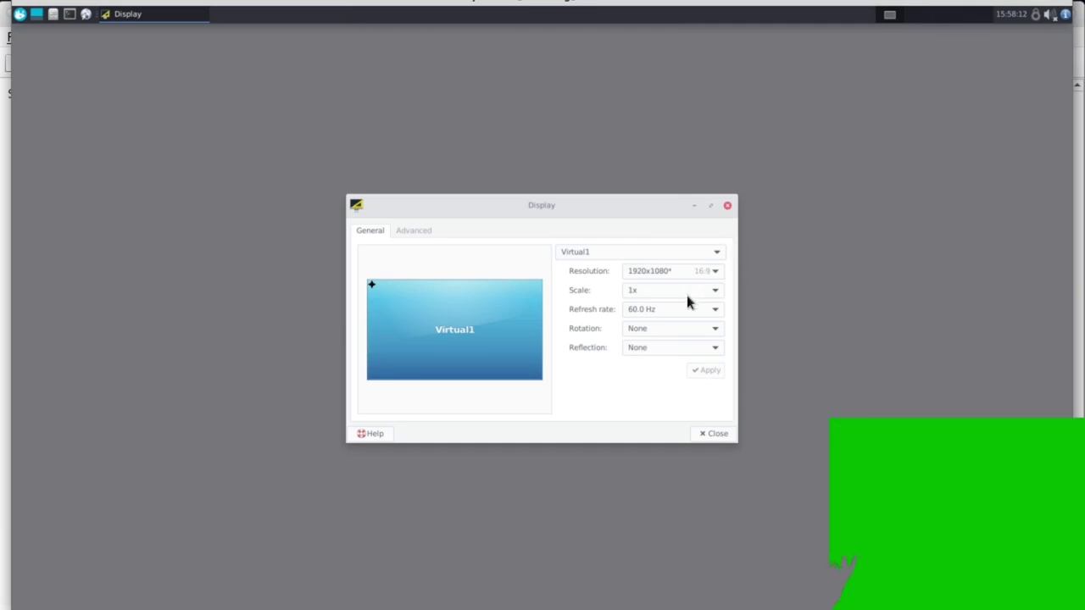
# Set the gateway's display resolution to 1280x800, keep this configuration and close the Display settings
pyautogui.click(683, 272)
pyautogui.click(695, 507)
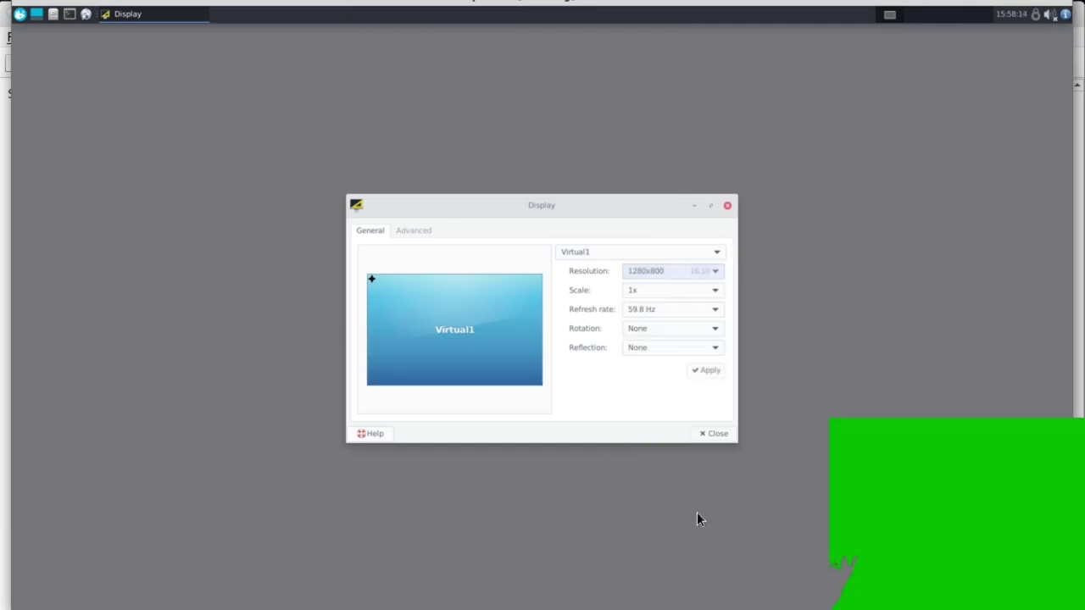
pyautogui.click(711, 373)
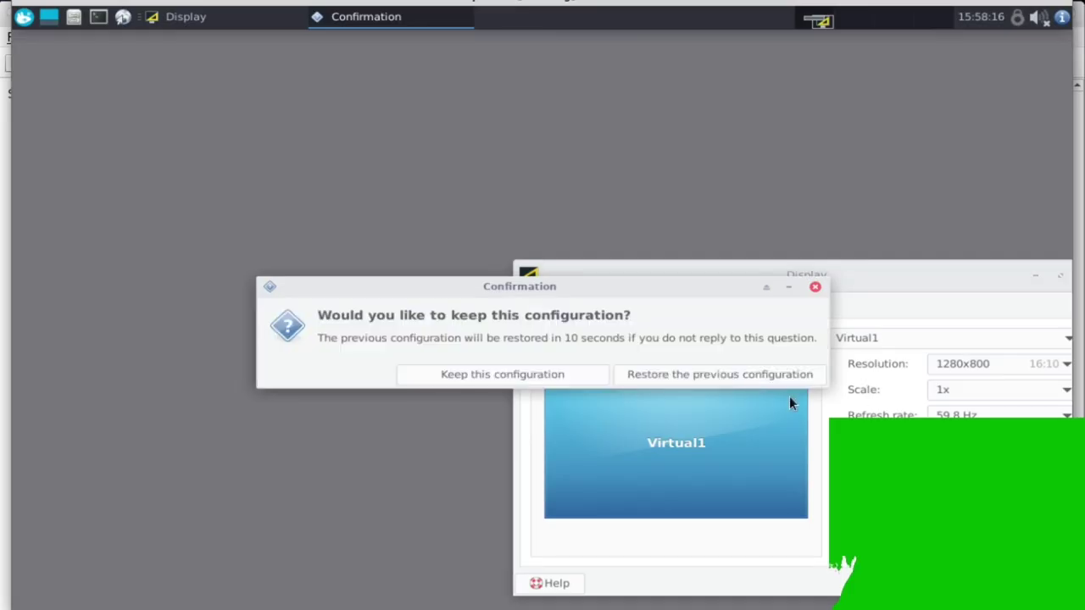
pyautogui.click(591, 374)
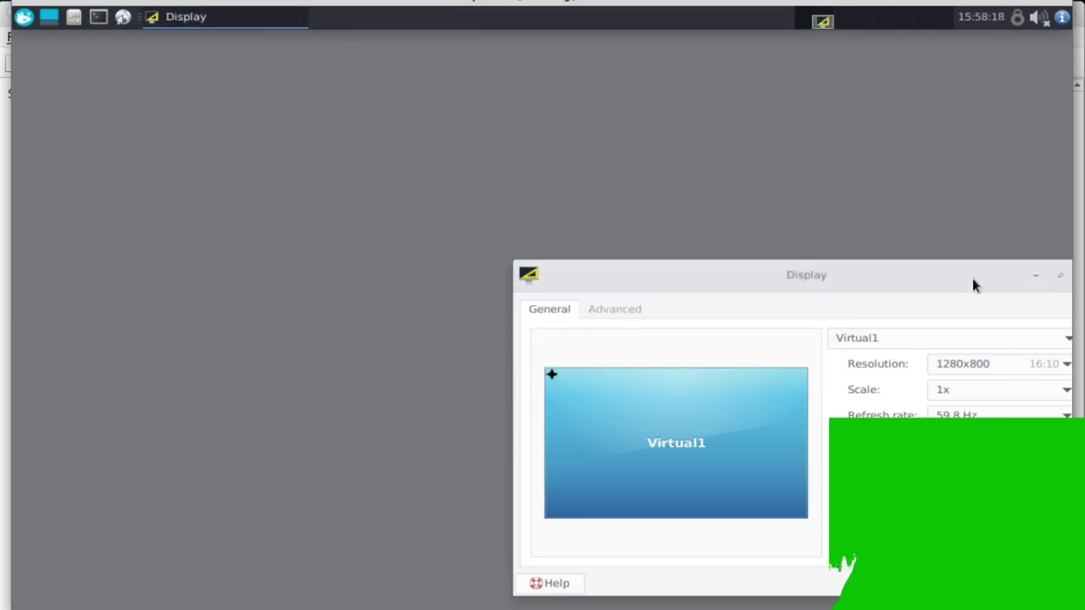
pyautogui.moveTo(975, 284); pyautogui.dragTo(706, 241)
pyautogui.click(817, 235)
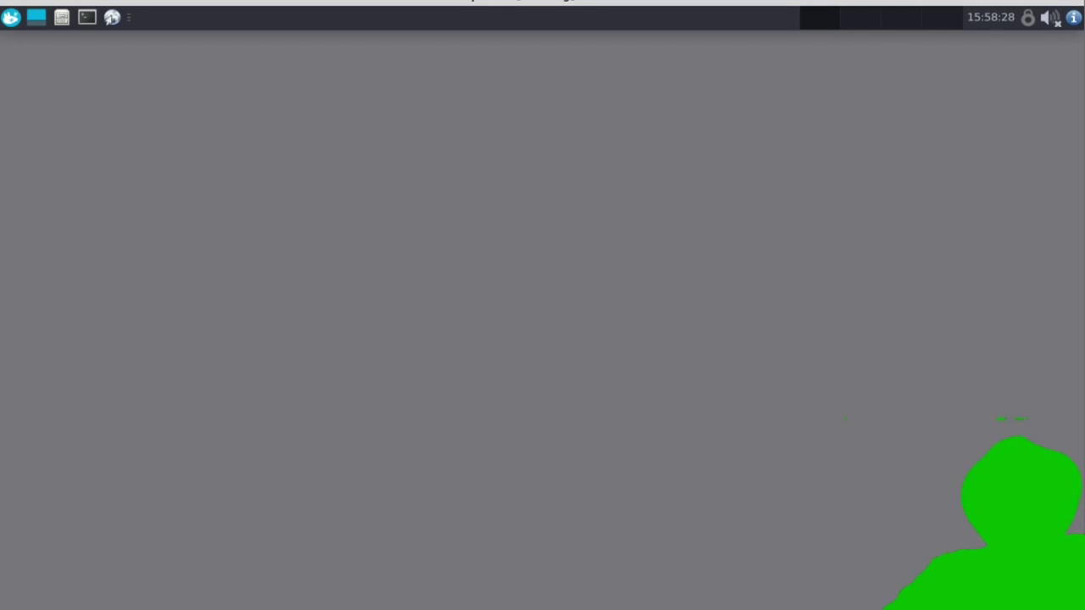
pyautogui.click(11, 19)
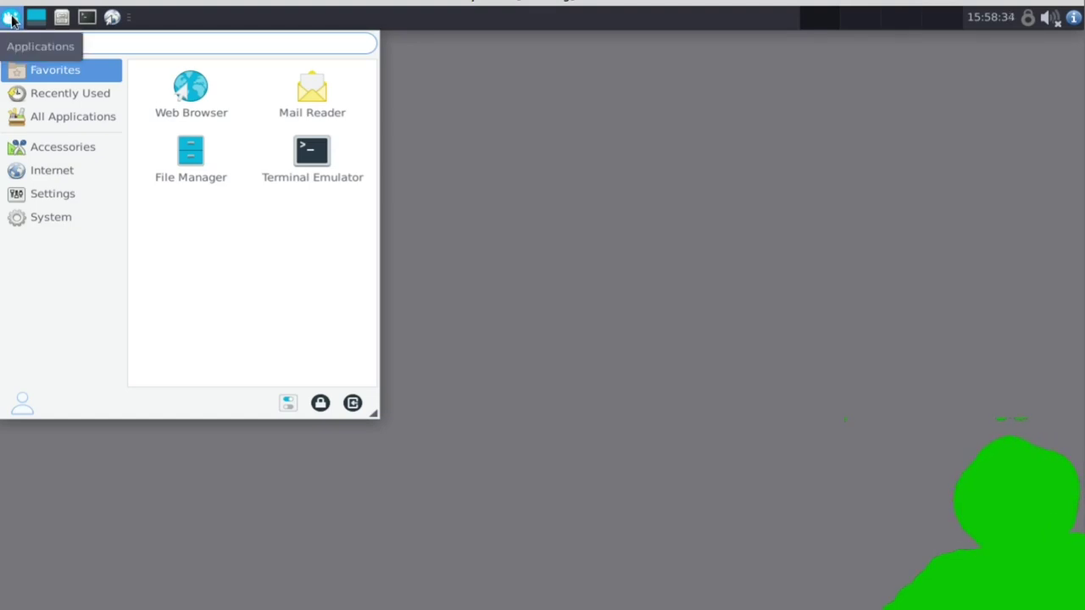
pyautogui.click(557, 65)
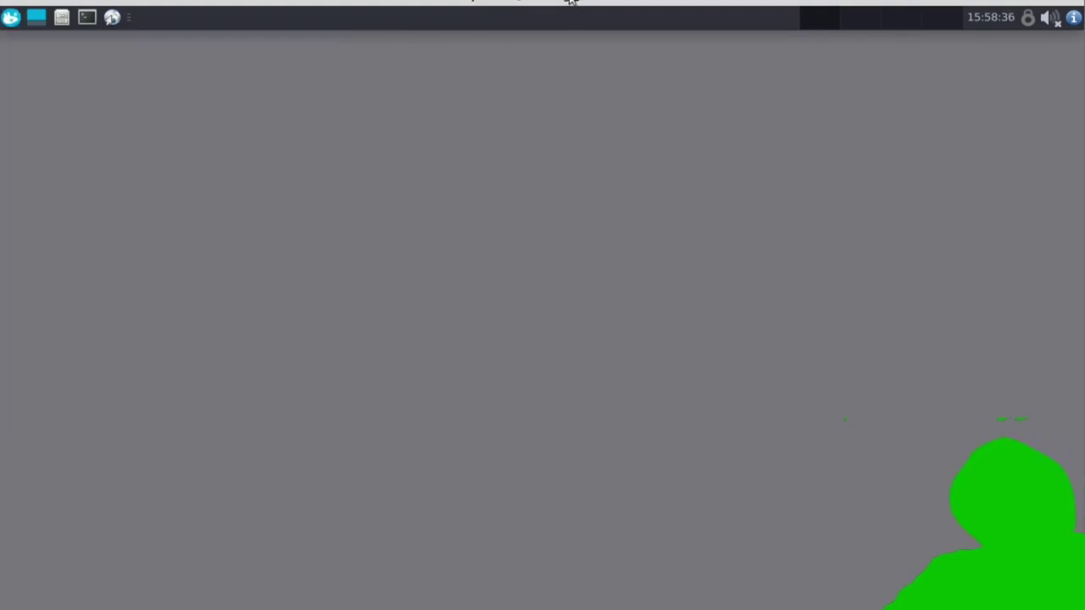
pyautogui.moveTo(562, 7)
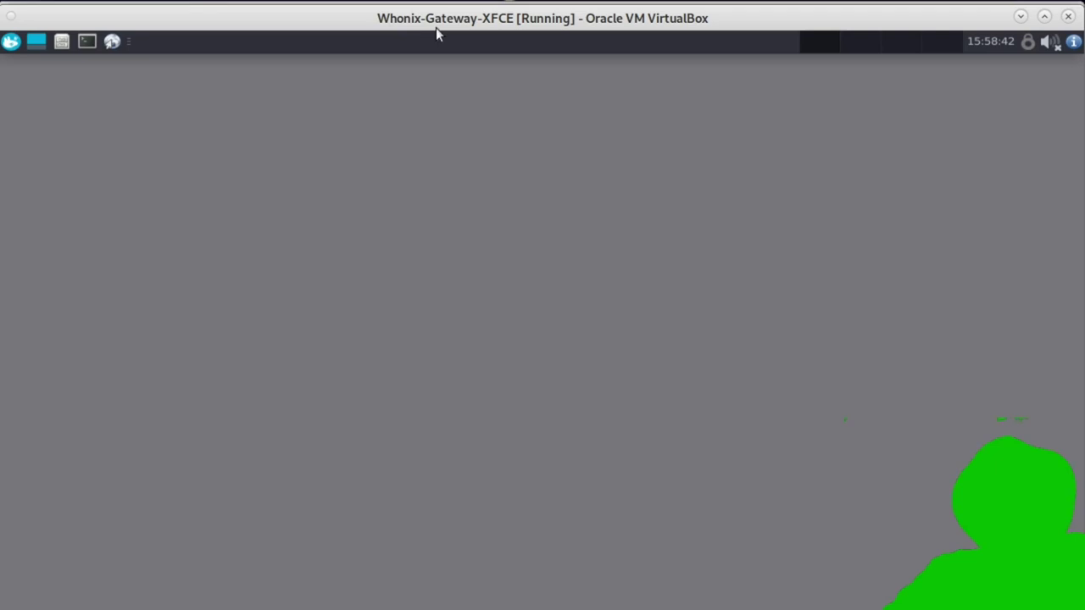
# Launch "Nyx - Status Monitor for Tor" by searching the gateway's applications for nyx, and maximize its terminal window
pyautogui.click(11, 42)
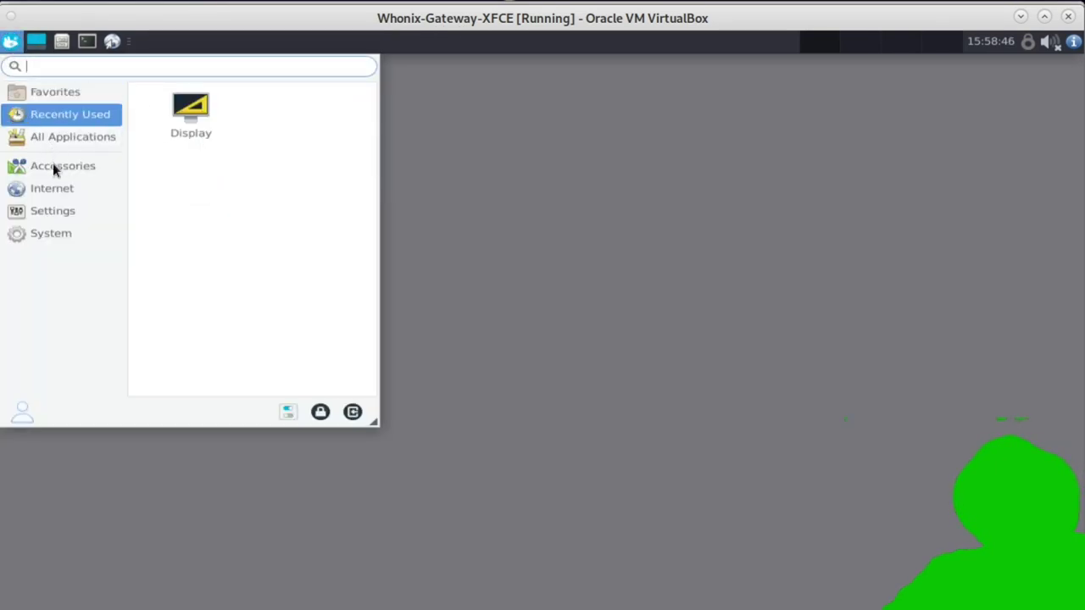
pyautogui.moveTo(54, 166)
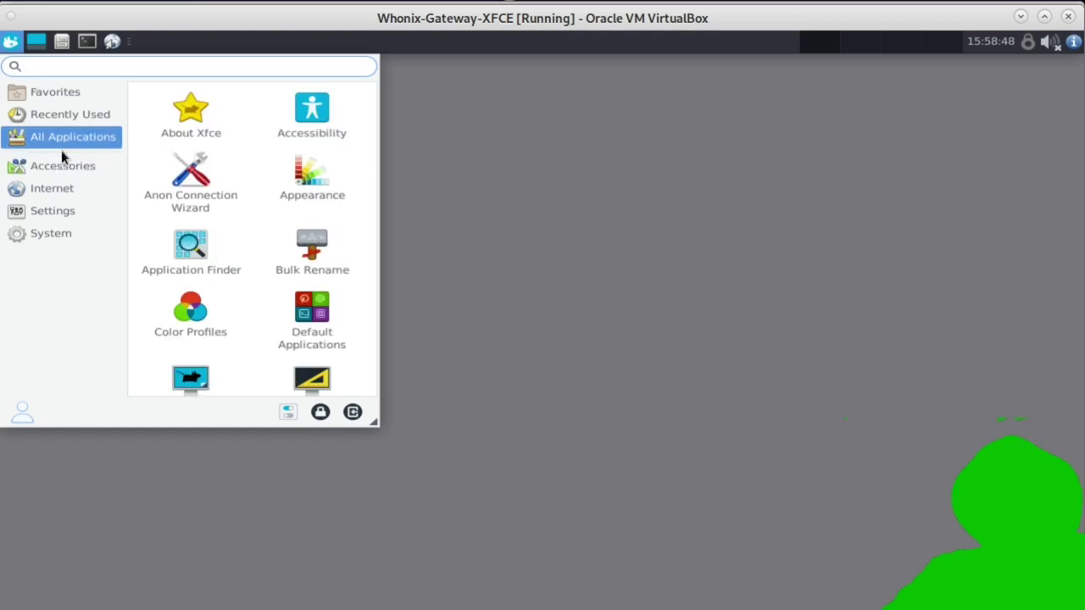
pyautogui.moveTo(60, 191)
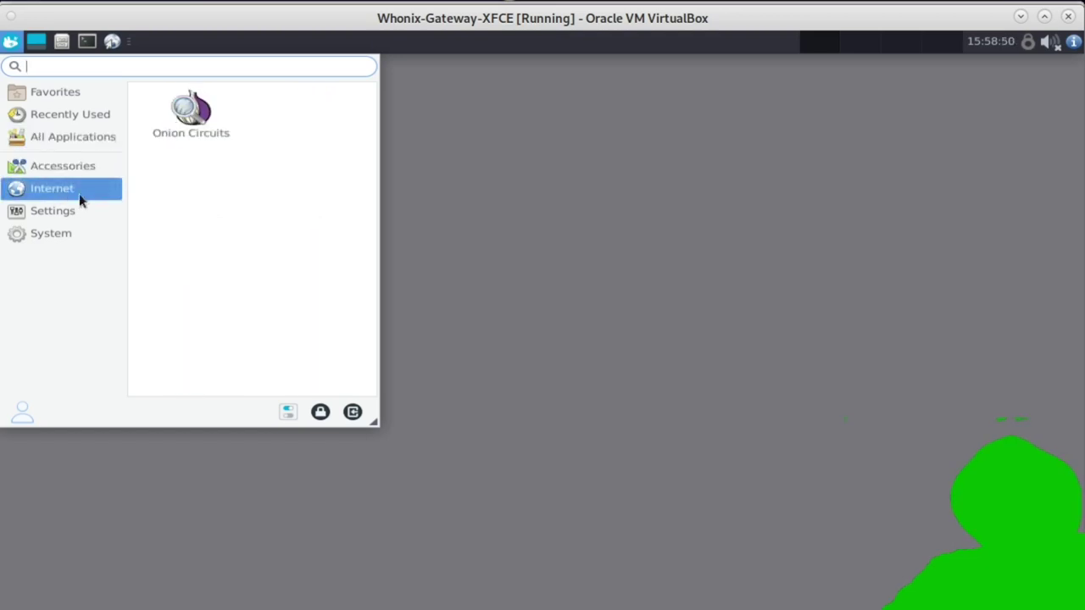
pyautogui.moveTo(70, 209)
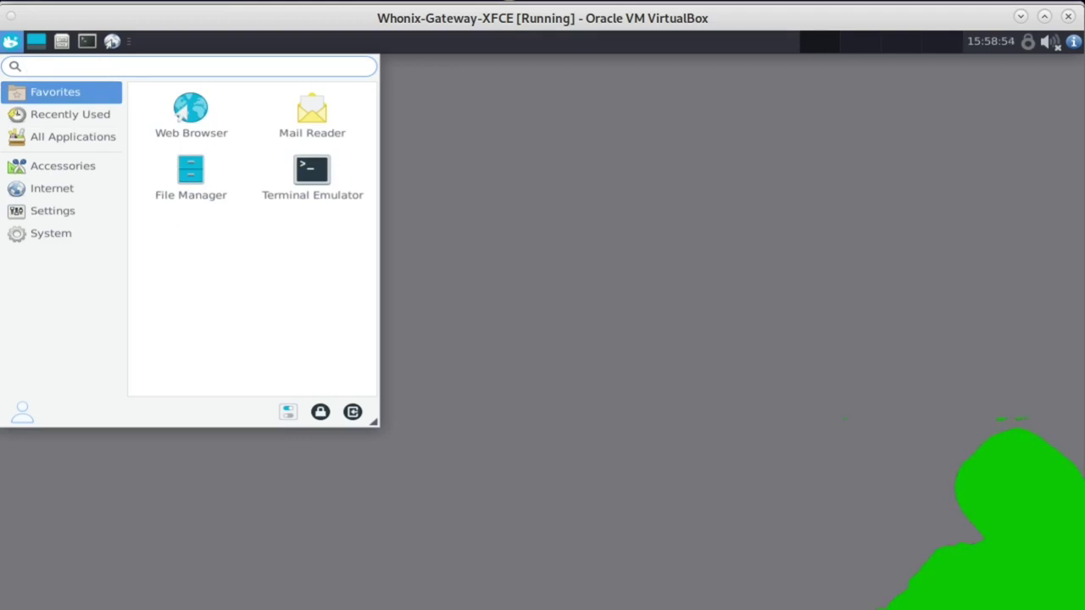
pyautogui.write('ny')
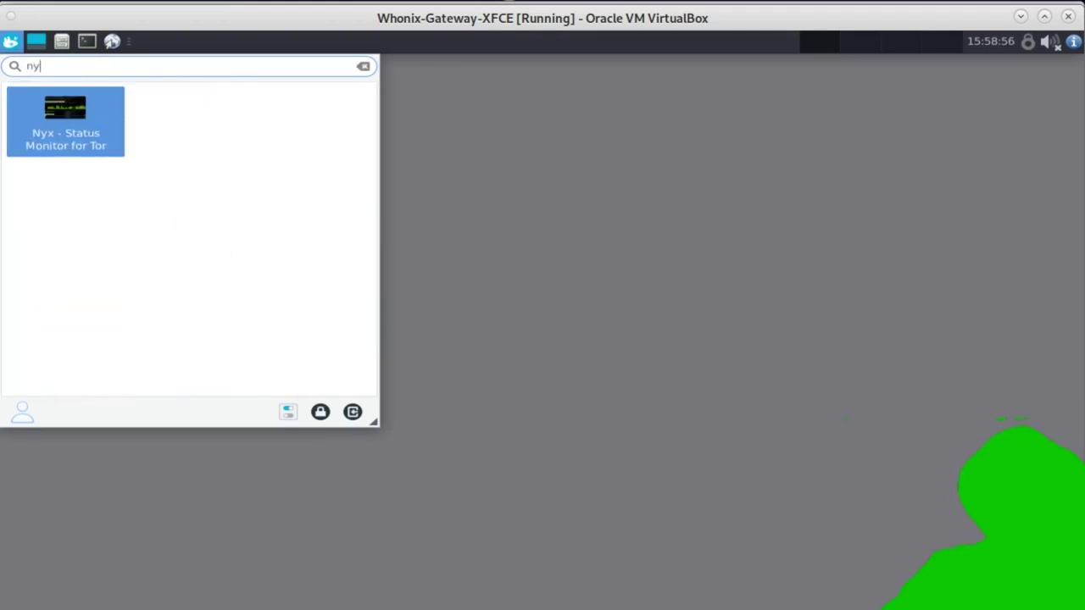
pyautogui.write('x')
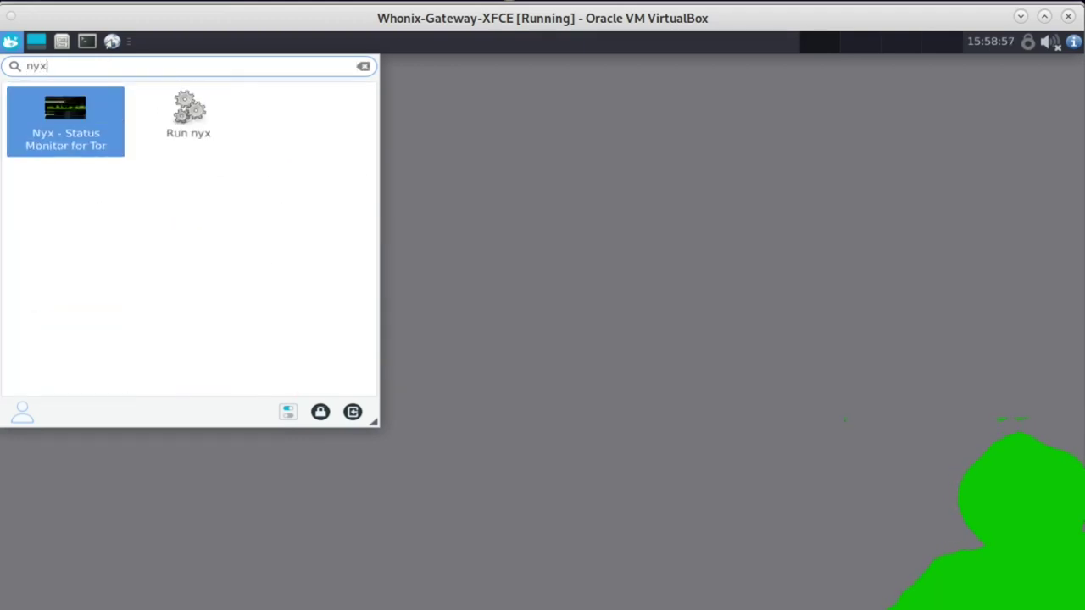
pyautogui.click(49, 124)
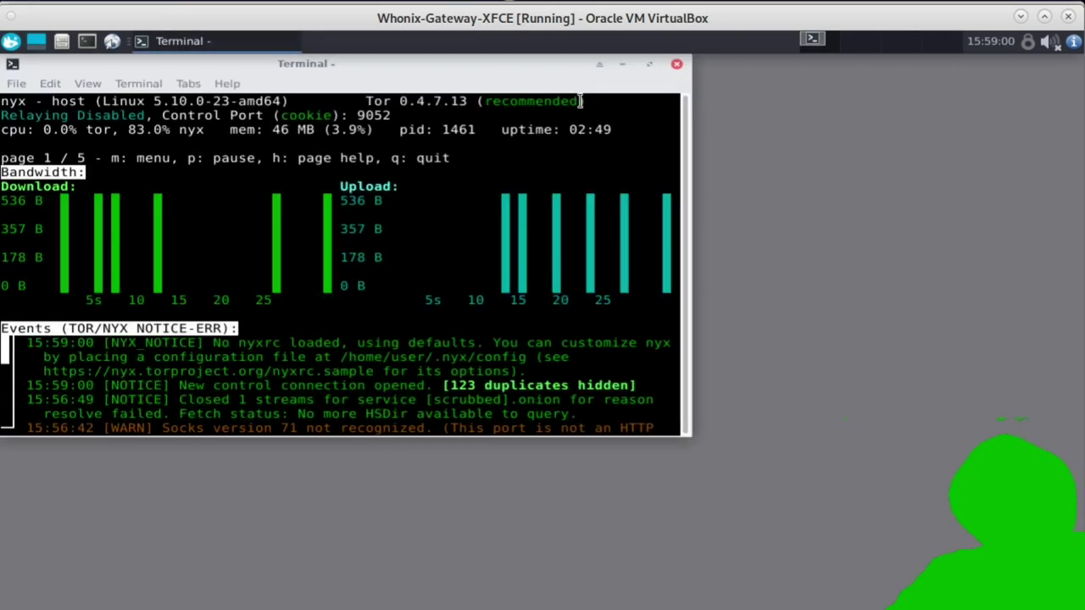
pyautogui.doubleClick(551, 68)
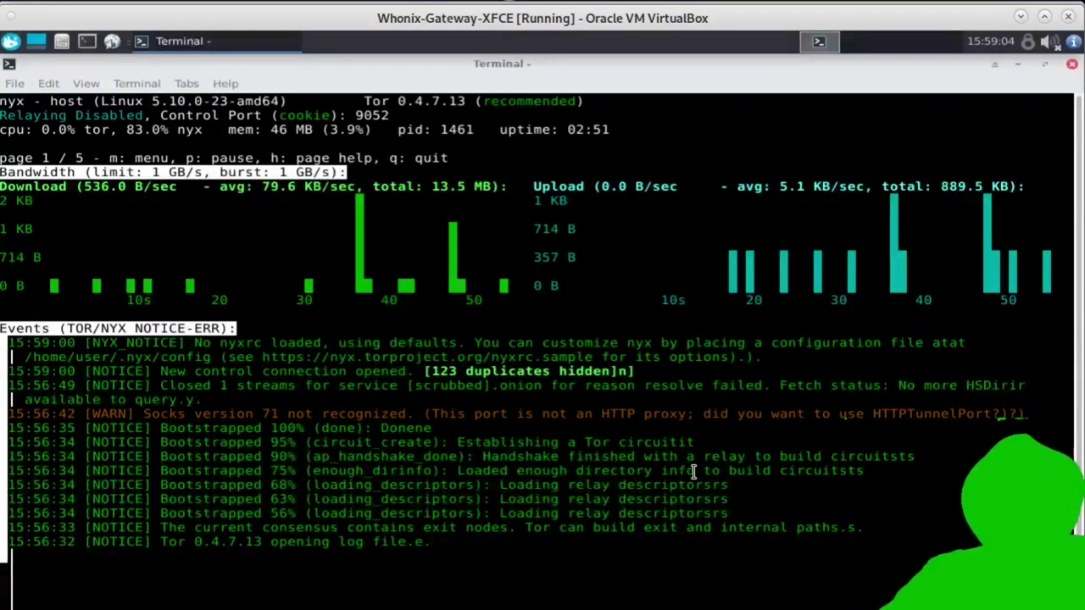
# Look up nyx in the gateway's application search again and return to the running Tor monitor
pyautogui.click(13, 44)
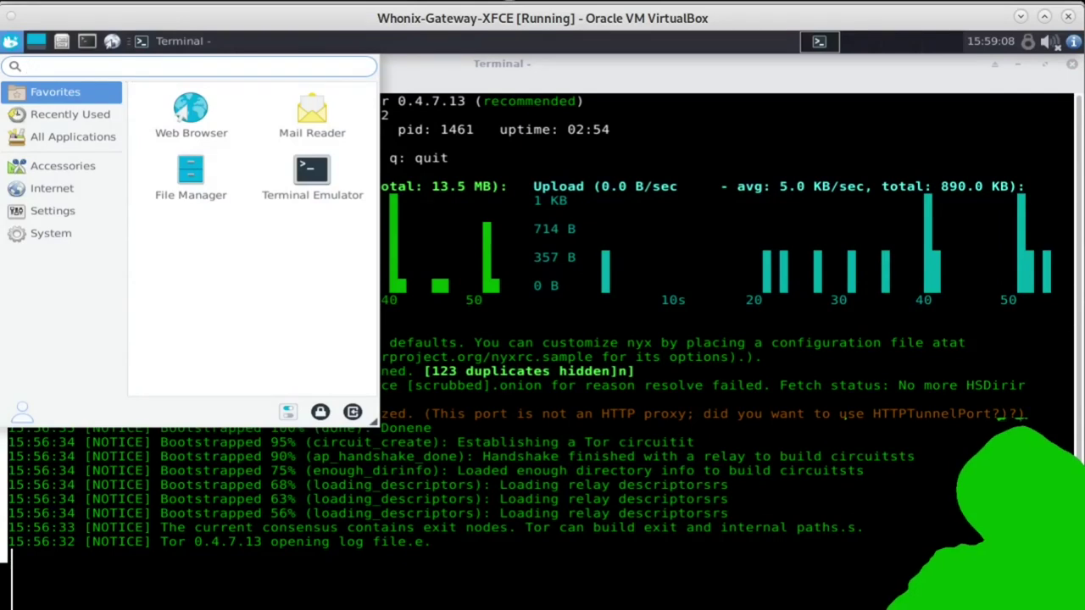
pyautogui.write('nyx')
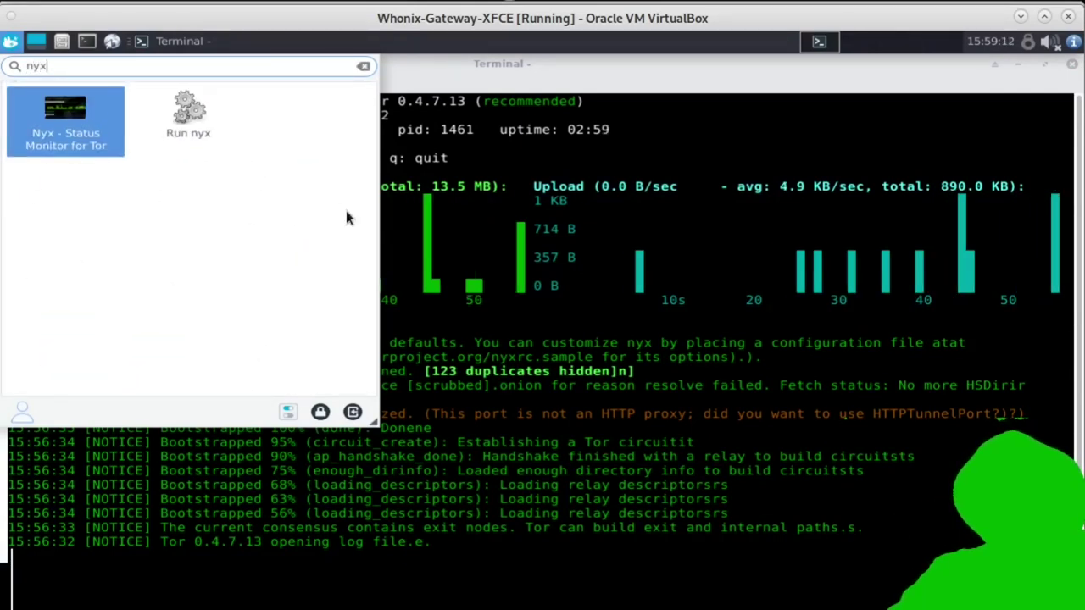
pyautogui.click(441, 573)
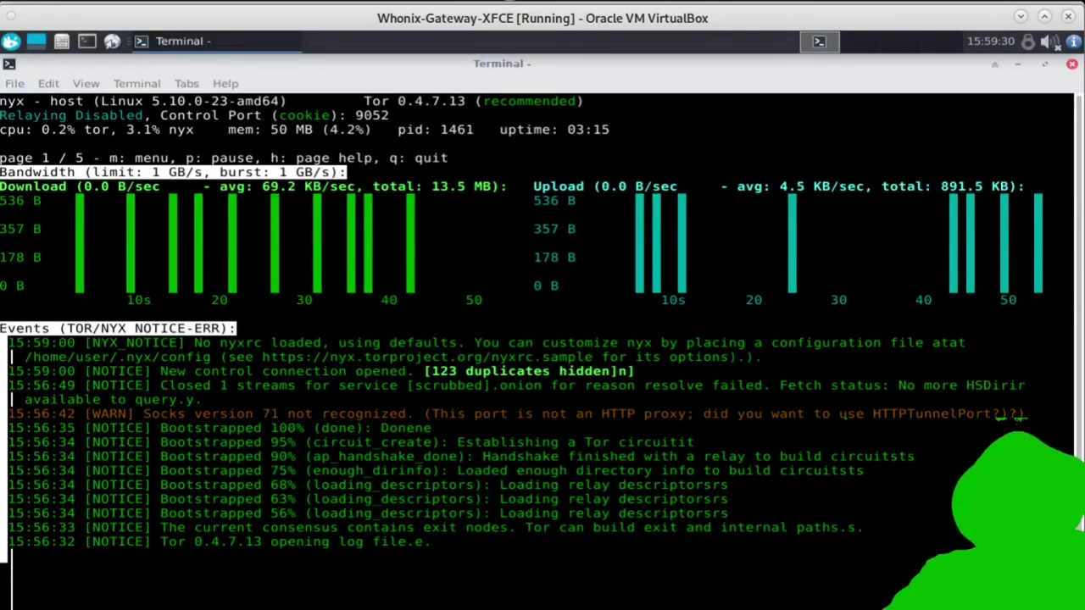
# Switch to VirtualBox Manager and select the Whonix-Workstation-XFCE machine, finishing on the KolourPaint network diagram
pyautogui.hotkey('alt', 'Tab')
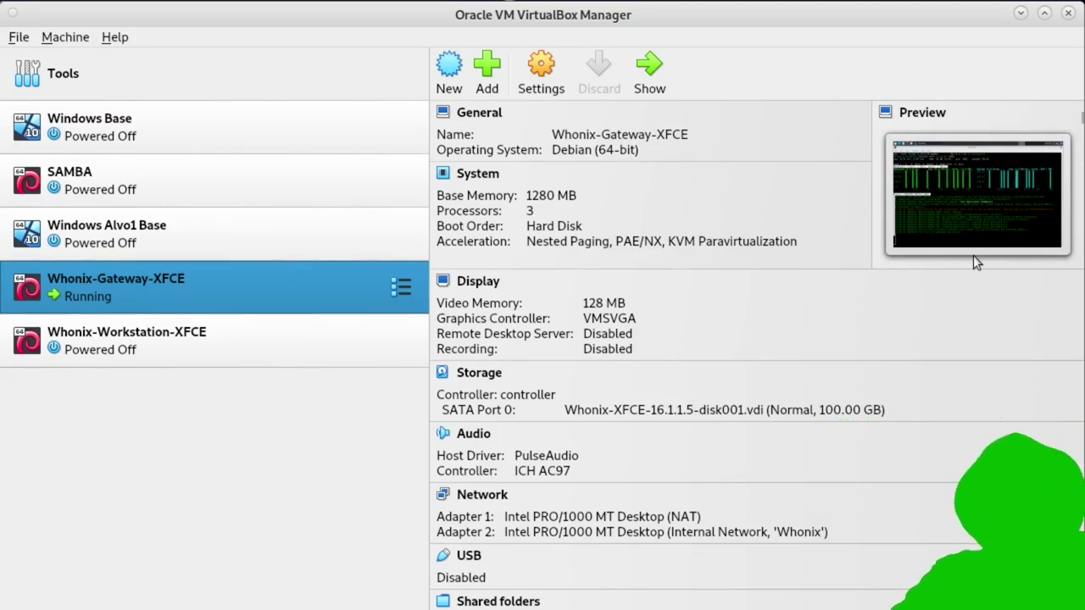
pyautogui.keyDown('ctrl'); pyautogui.click(151, 322); pyautogui.keyUp('ctrl')
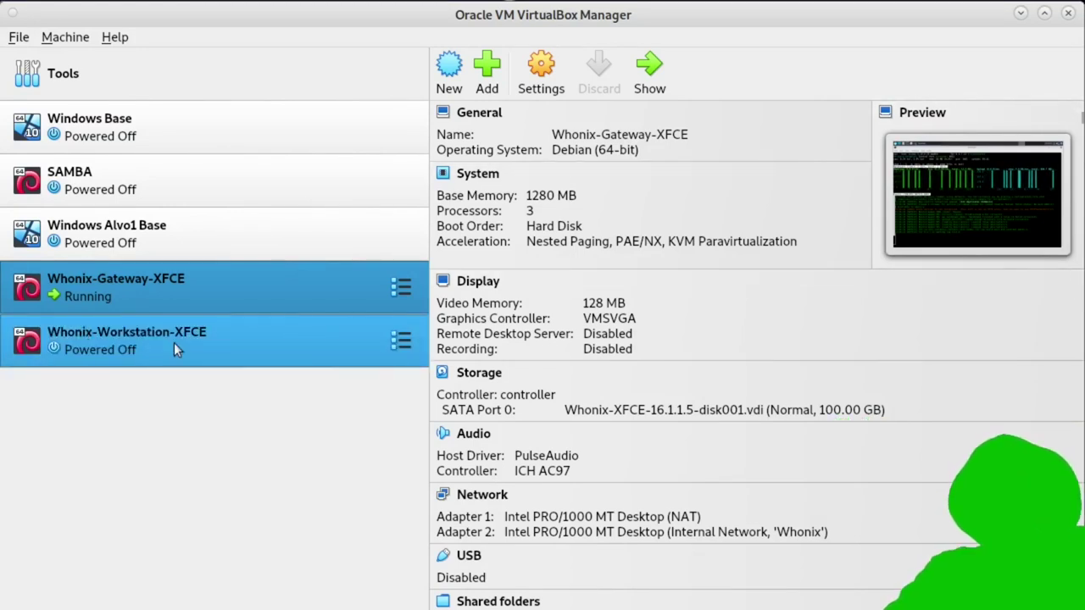
pyautogui.click(174, 346)
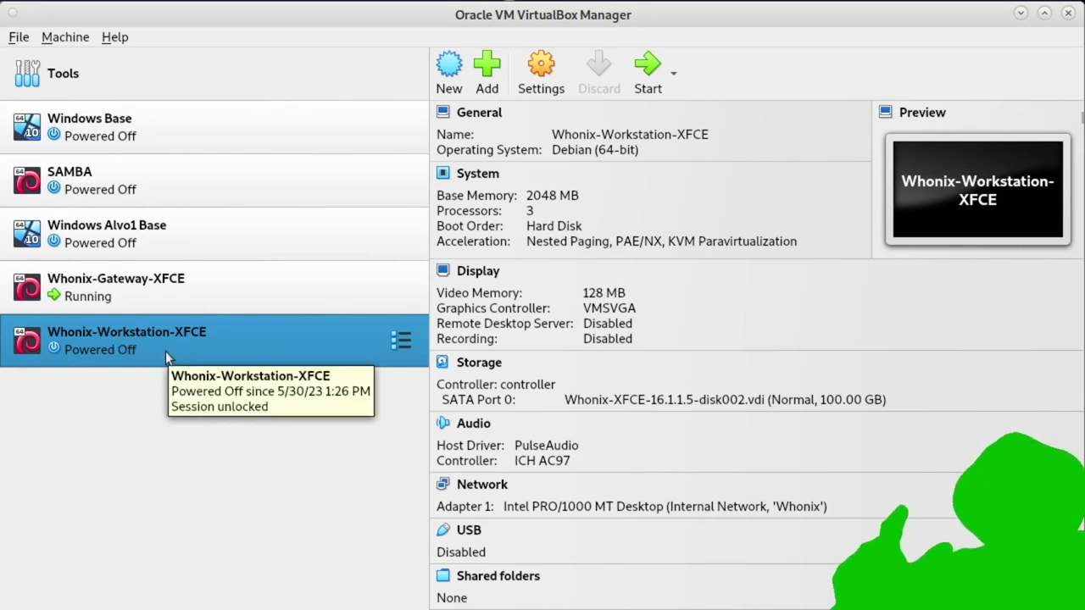
pyautogui.keyDown('ctrl'); pyautogui.click(79, 300); pyautogui.keyUp('ctrl')
pyautogui.keyDown('ctrl'); pyautogui.click(79, 299); pyautogui.keyUp('ctrl')
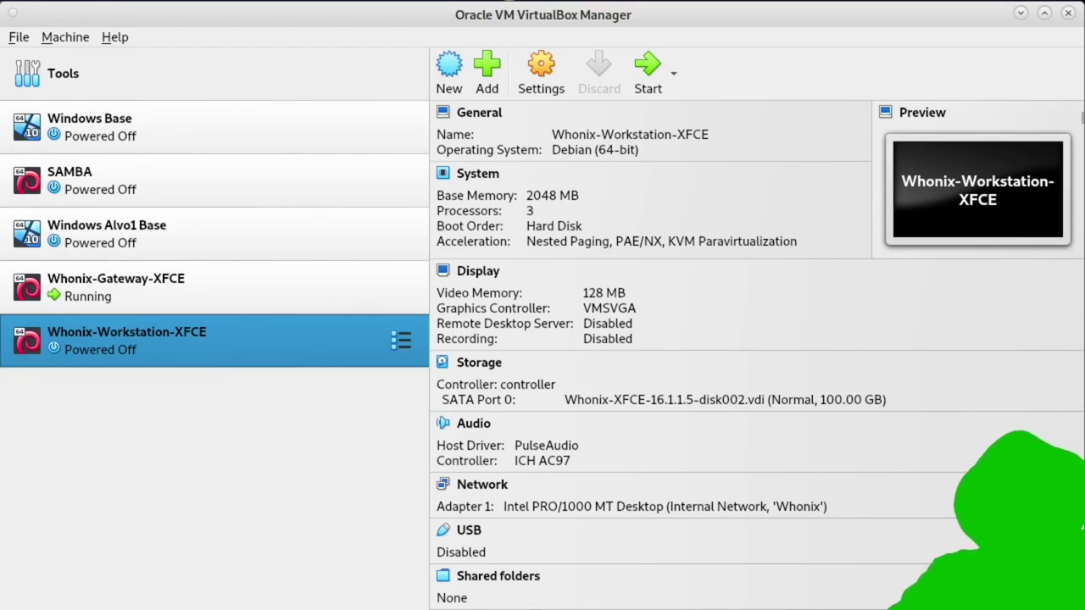
pyautogui.hotkey('alt', 'Tab')
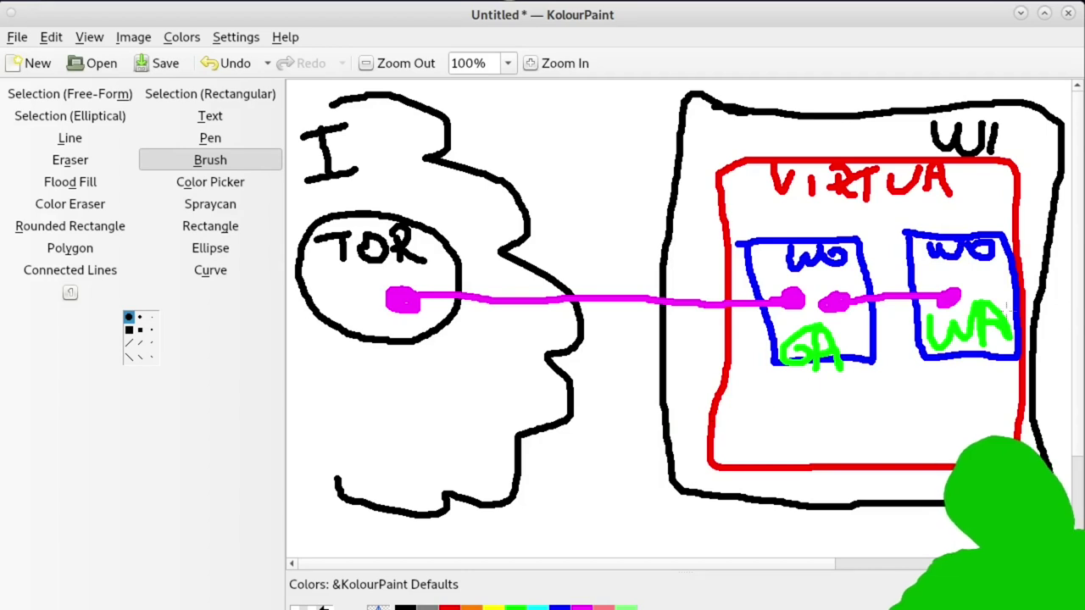